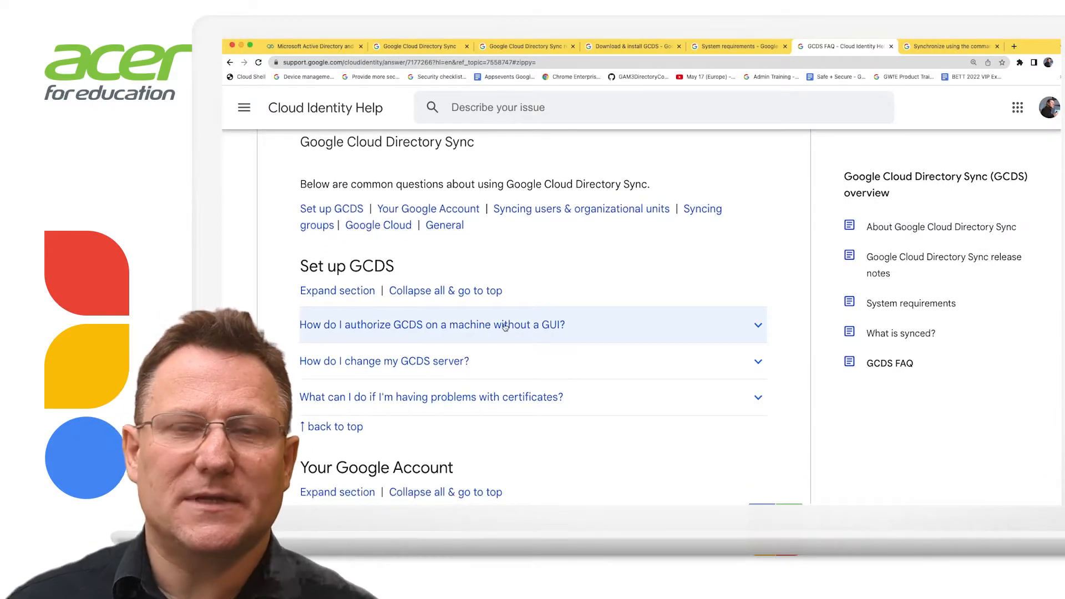
# Expand the FAQ answer on authorizing GCDS on a machine without a GUI and read through it
pyautogui.click(505, 327)
pyautogui.scroll(-2, 533, 329)
pyautogui.scroll(-8, 545, 330)
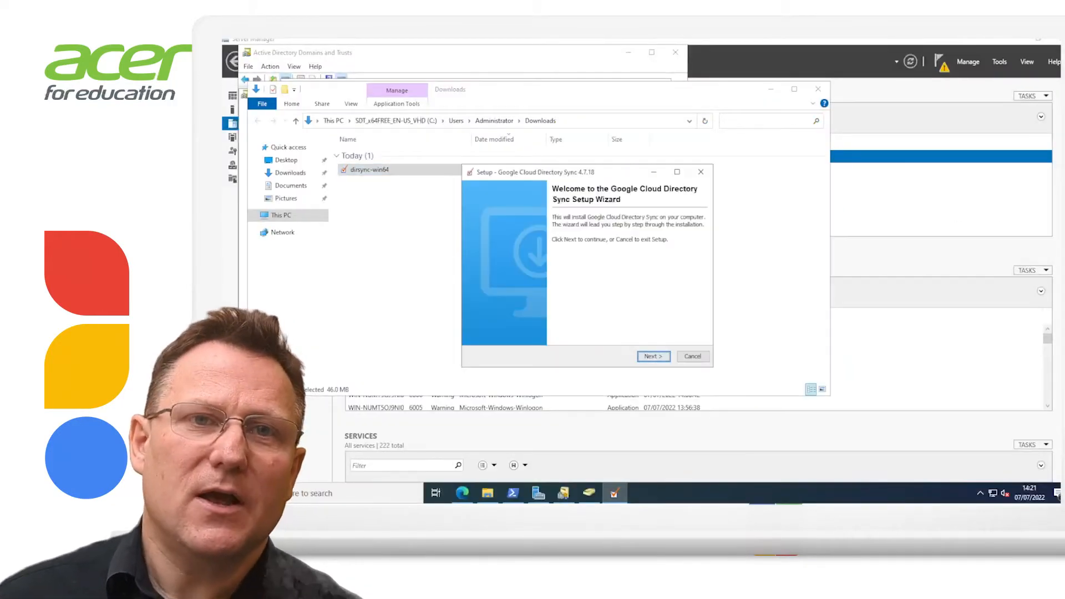
# Advance past the Welcome page, accept the license agreement, and continue past Destination Directory
pyautogui.press('Return')
pyautogui.click(481, 318)
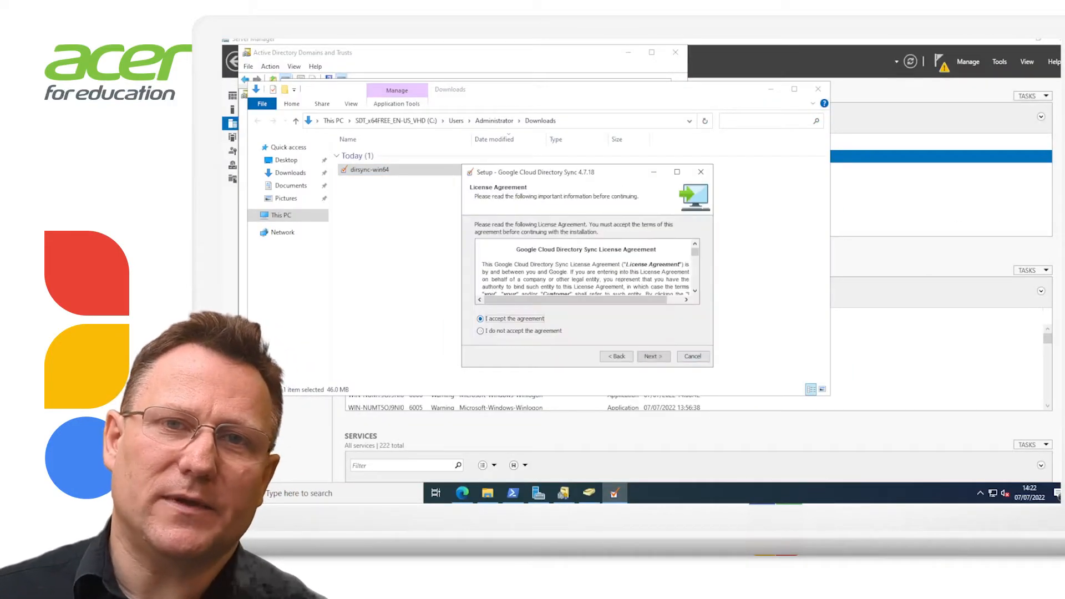
pyautogui.press('Return')
pyautogui.press('Return')
pyautogui.press('Return')
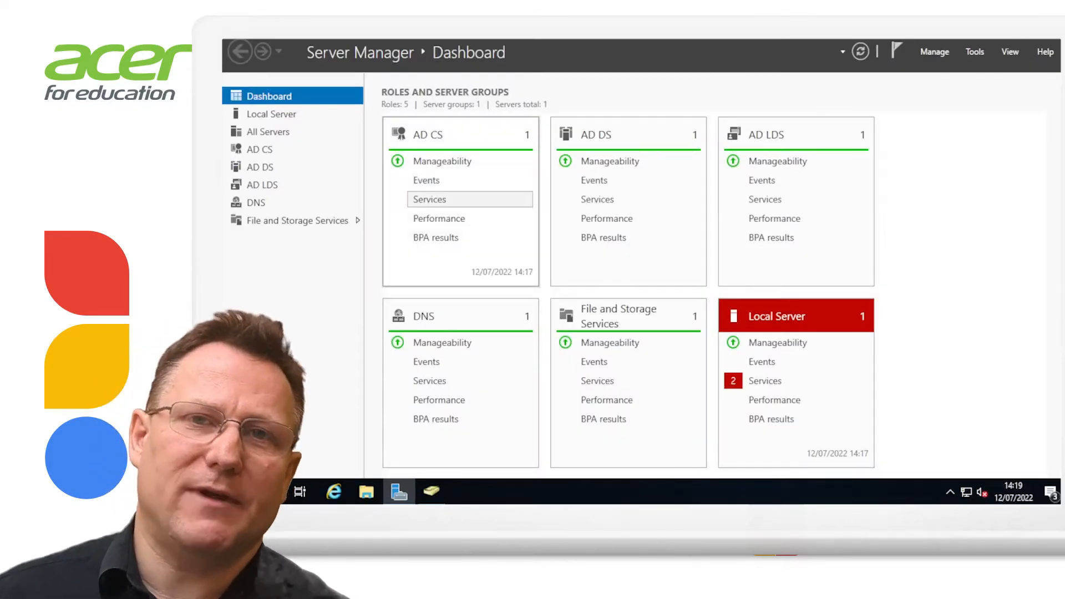
# In Active Directory Users and Computers, browse the Students and Teachers units of chromeenterprise.net
pyautogui.click(431, 492)
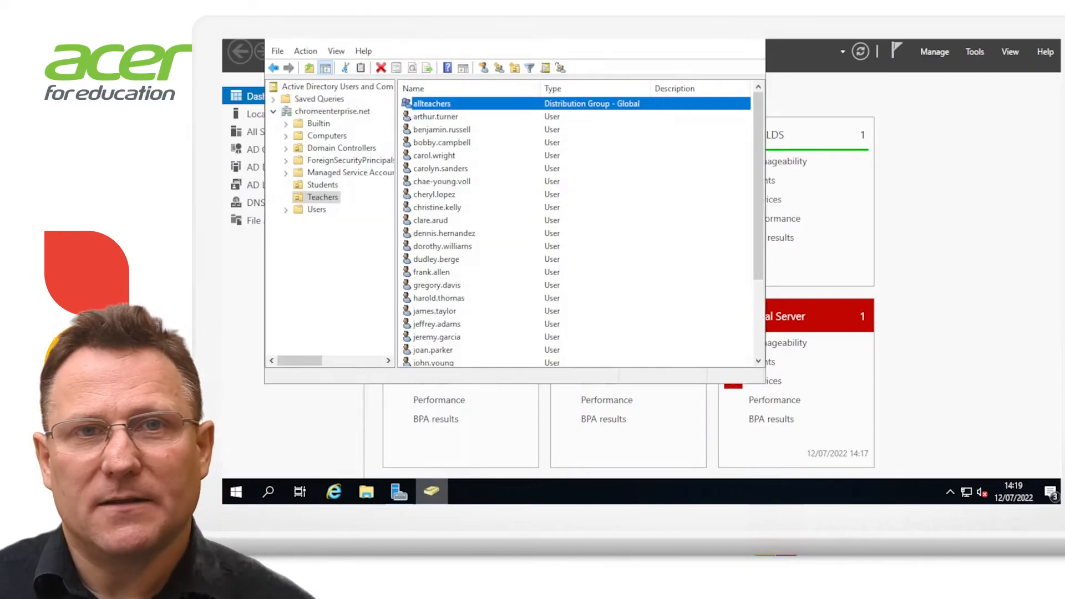
pyautogui.click(332, 111)
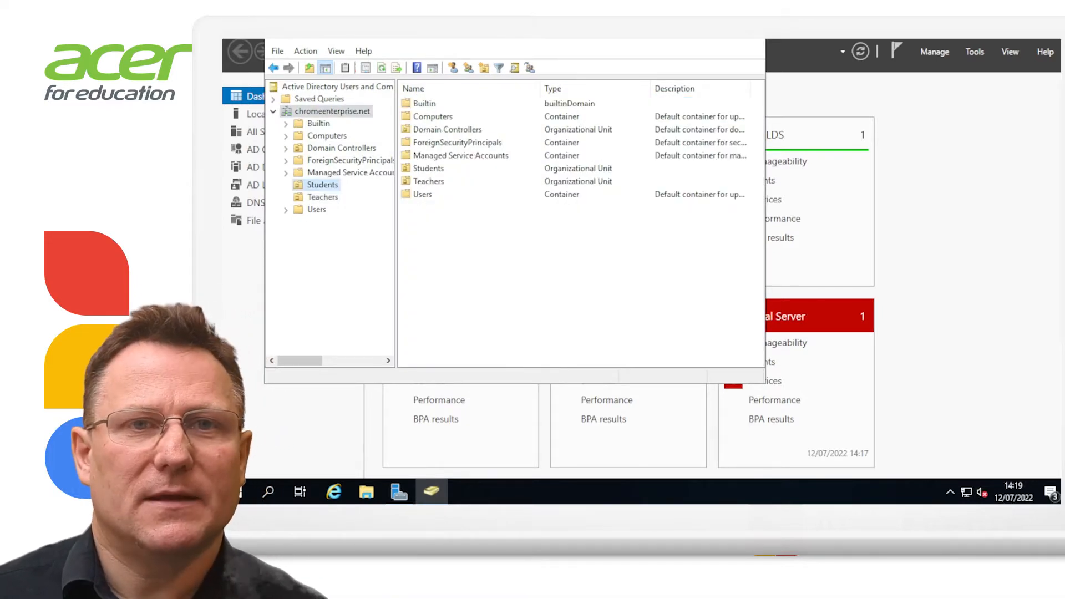
pyautogui.click(323, 185)
pyautogui.click(323, 197)
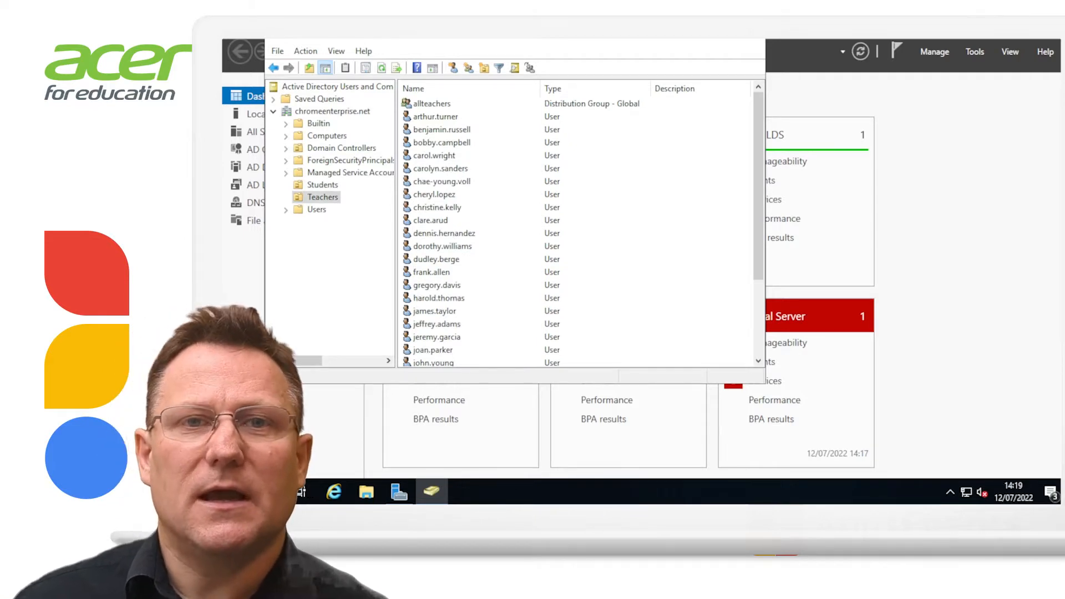
pyautogui.click(432, 103)
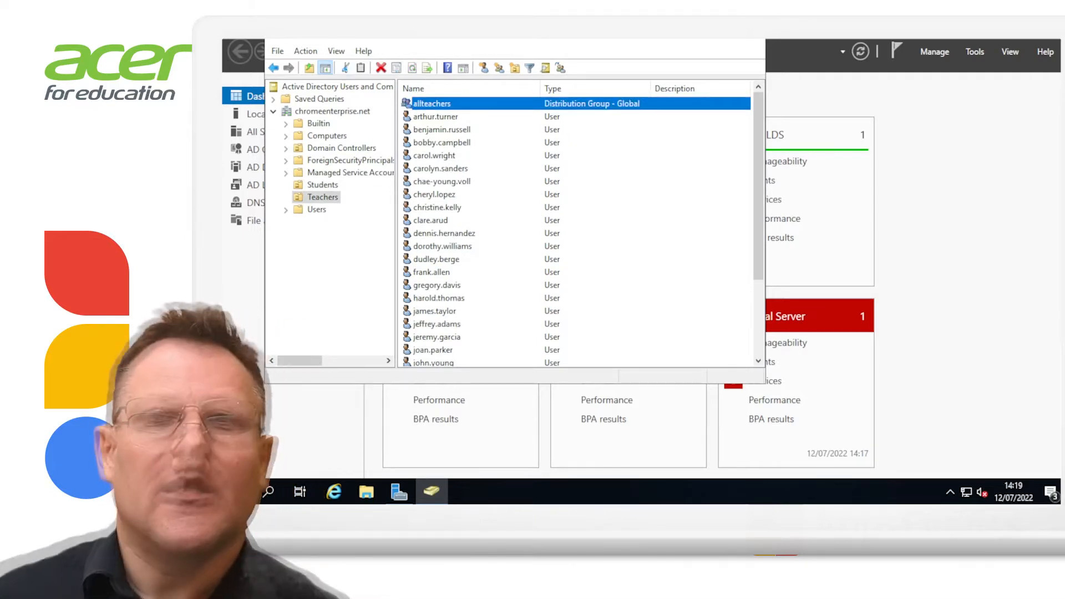
pyautogui.click(322, 184)
pyautogui.click(432, 194)
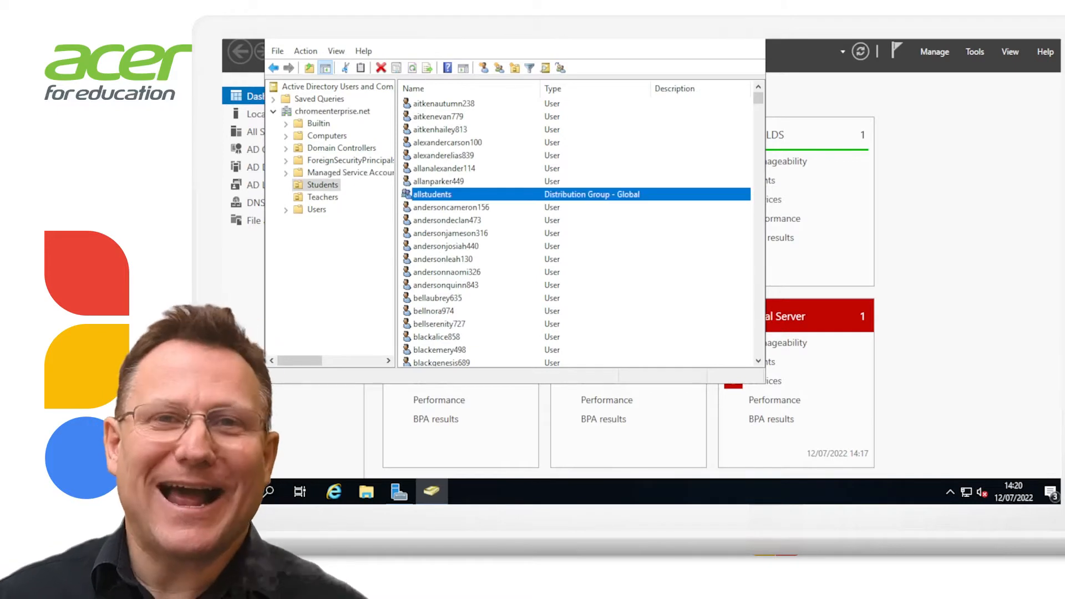
# Check the members of allstudents and allteachers, then review a teacher account's properties
pyautogui.doubleClick(432, 195)
pyautogui.click(438, 82)
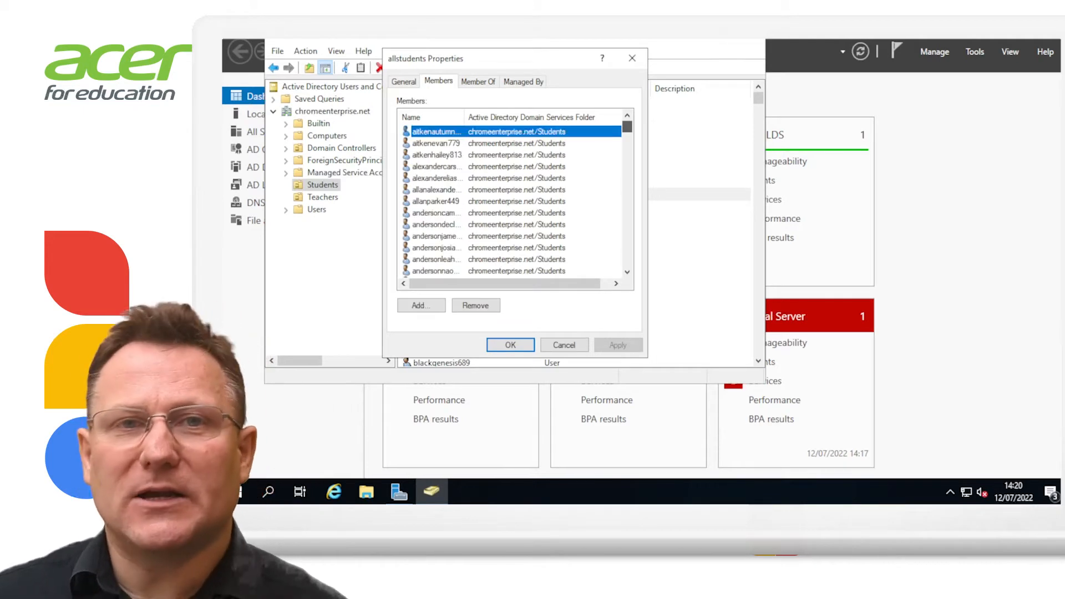
pyautogui.click(631, 58)
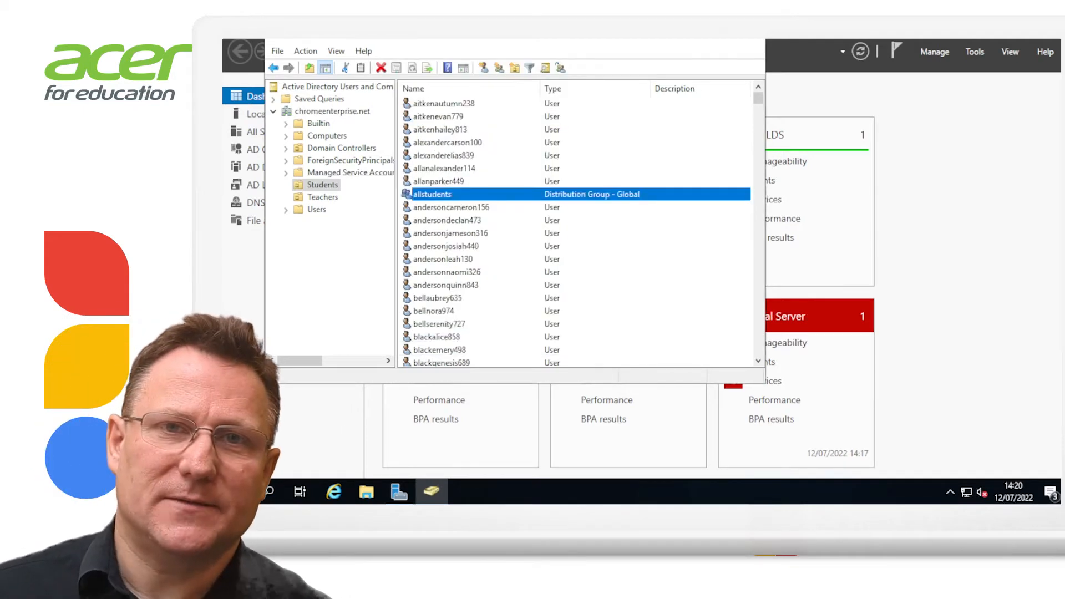
pyautogui.click(322, 197)
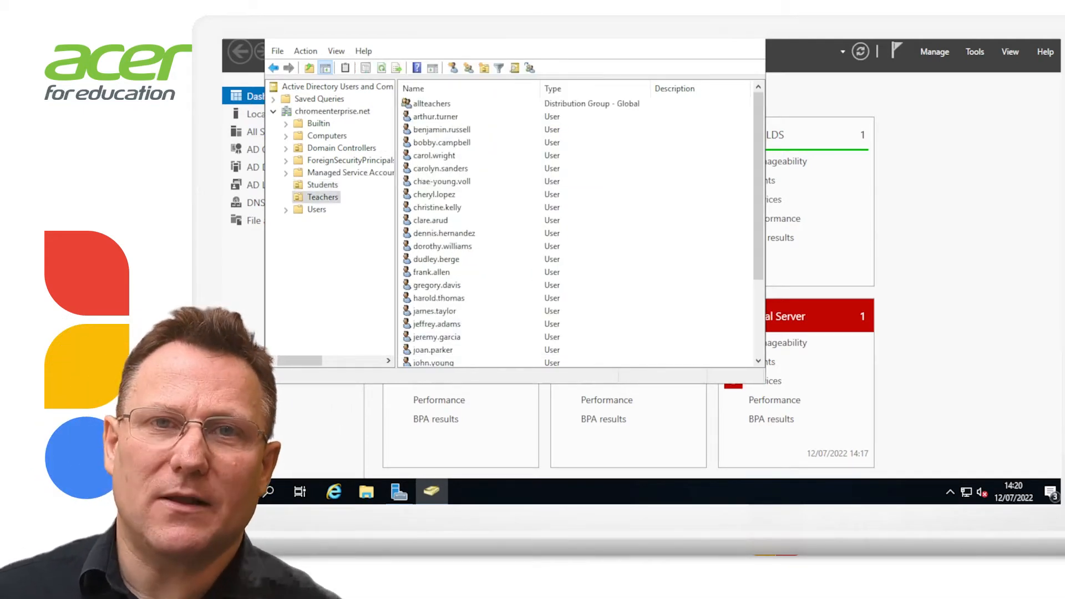
pyautogui.doubleClick(461, 104)
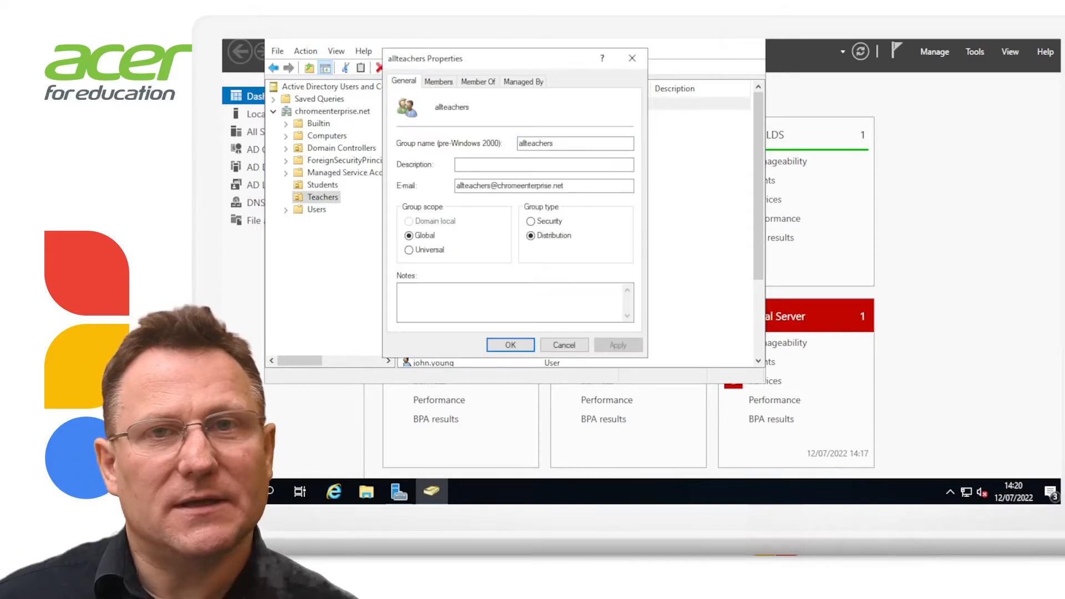
pyautogui.click(439, 81)
pyautogui.click(632, 58)
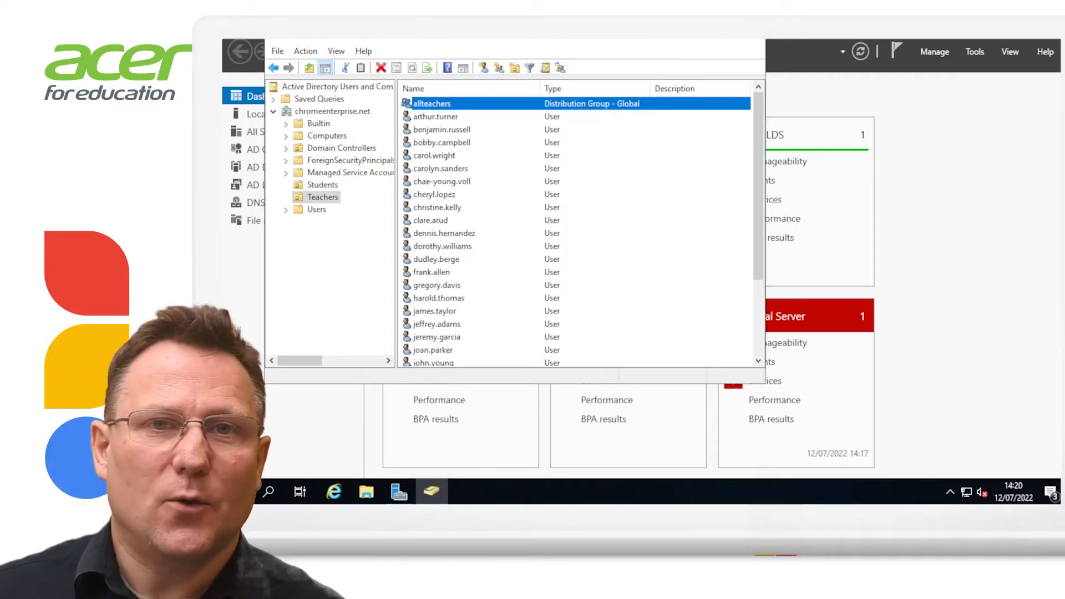
pyautogui.doubleClick(442, 181)
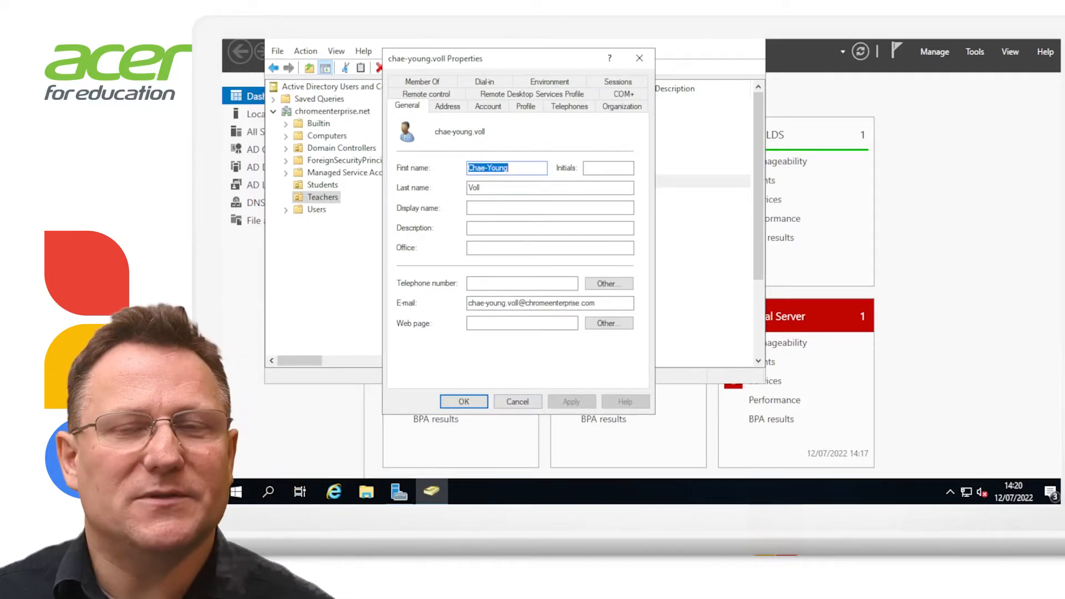
pyautogui.click(639, 59)
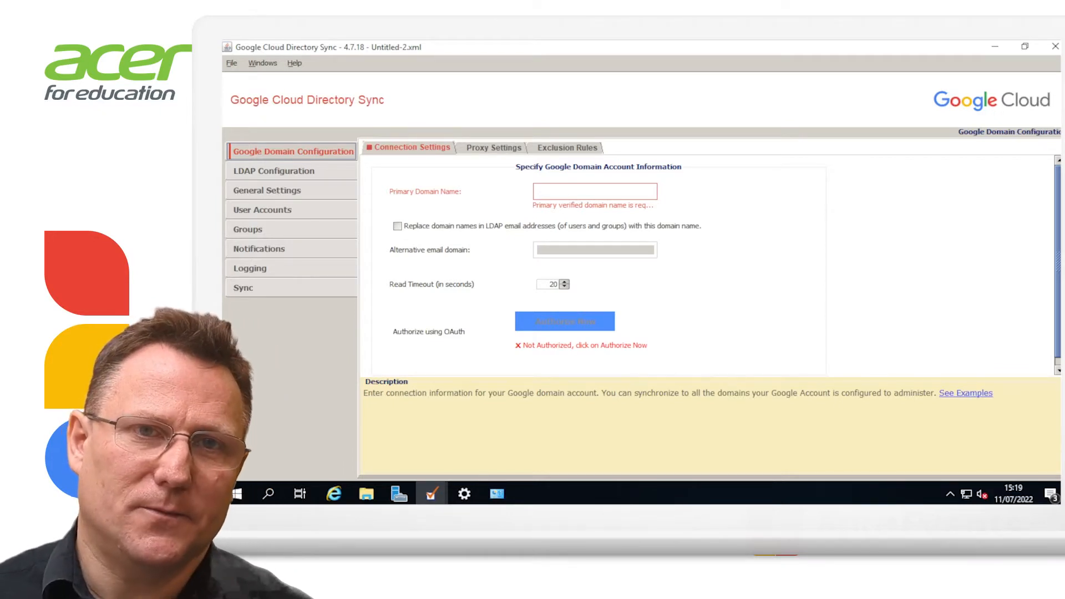
# Enter chromeenterprise.net as Primary Domain Name and enable replacing LDAP e-mail domains with it
pyautogui.moveTo(595, 192)
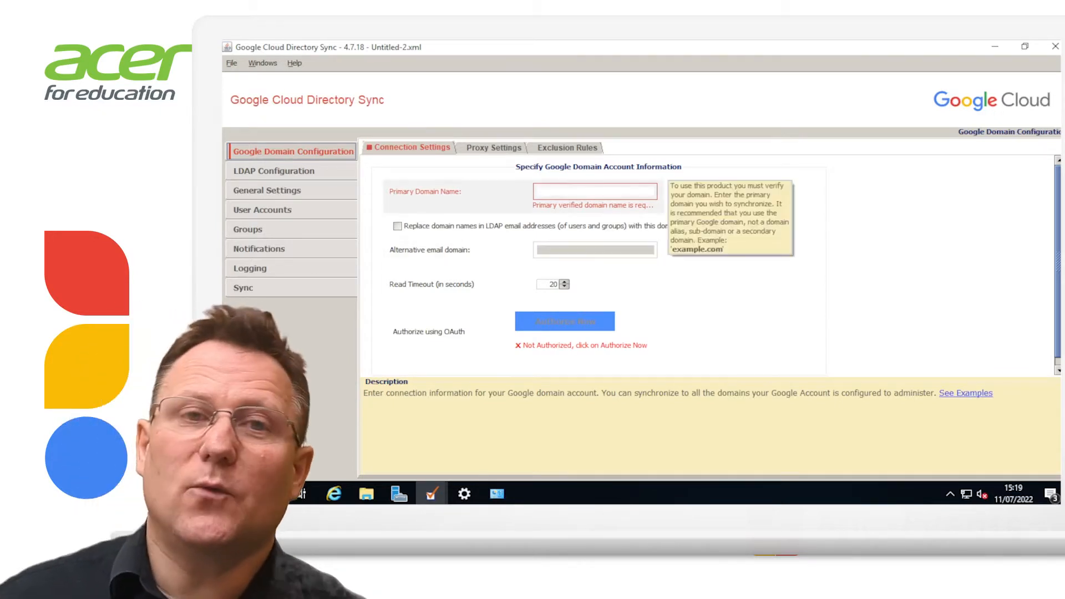
pyautogui.click(603, 192)
pyautogui.write('chromeen')
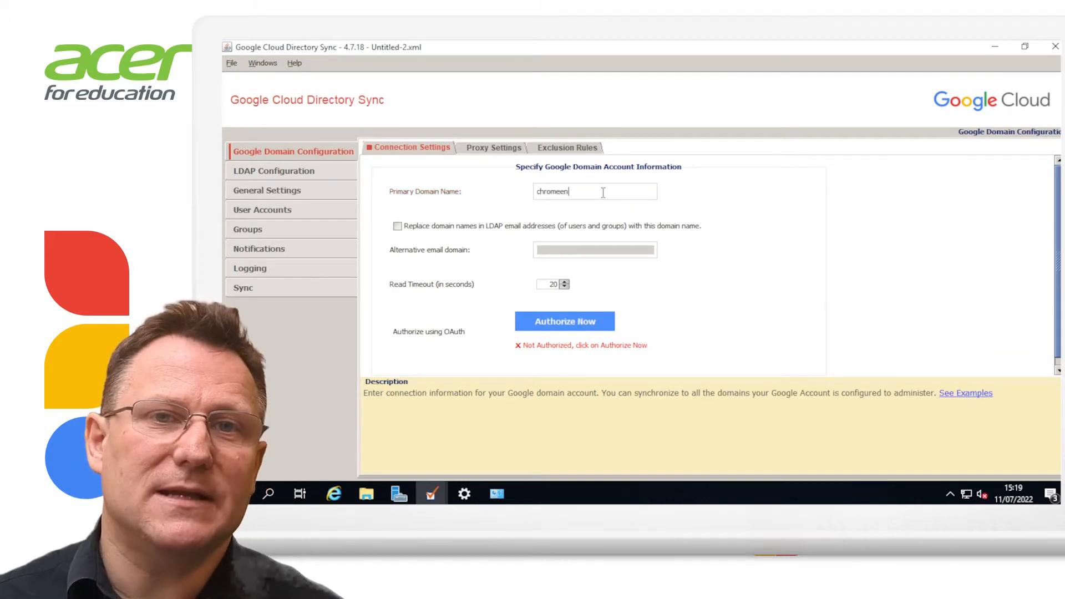
pyautogui.write('terprise.')
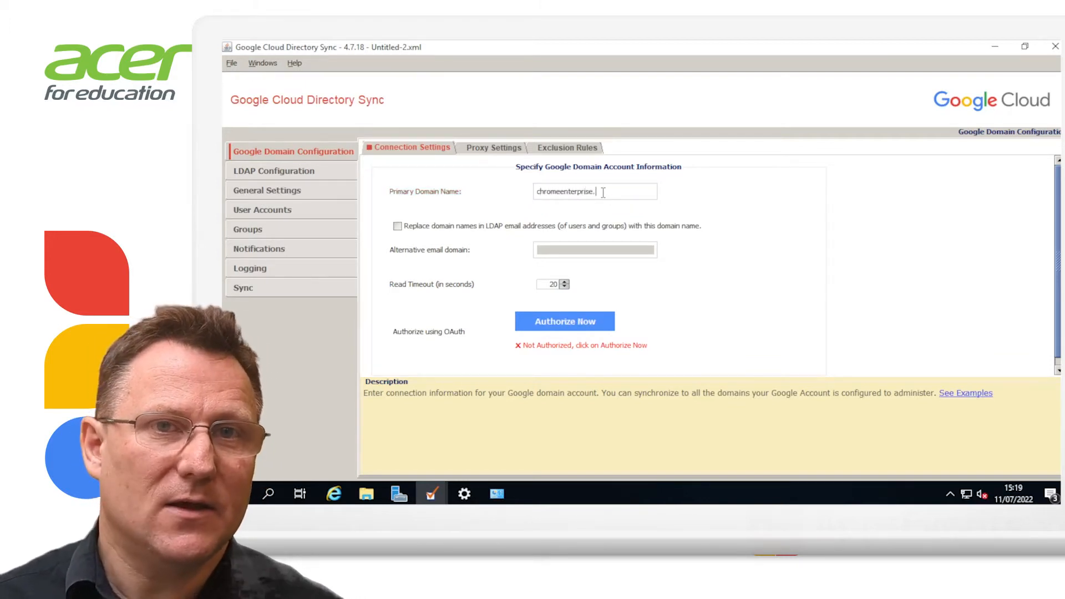
pyautogui.write('net')
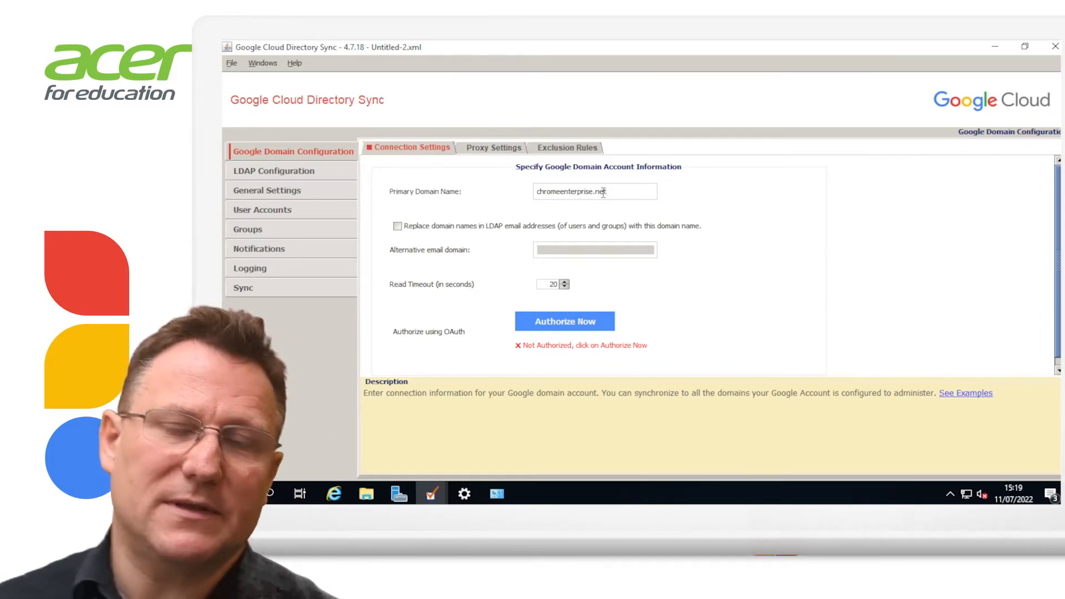
pyautogui.click(398, 226)
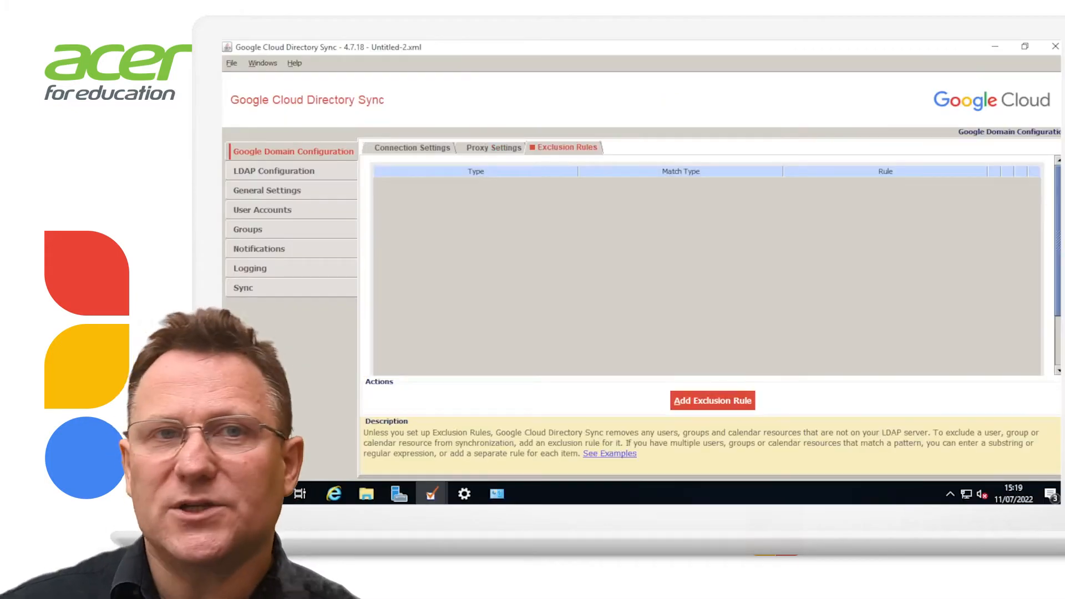
# Add an exclusion rule for the admin's e-mail address and tick Replace domain names in Connection Settings
pyautogui.click(712, 400)
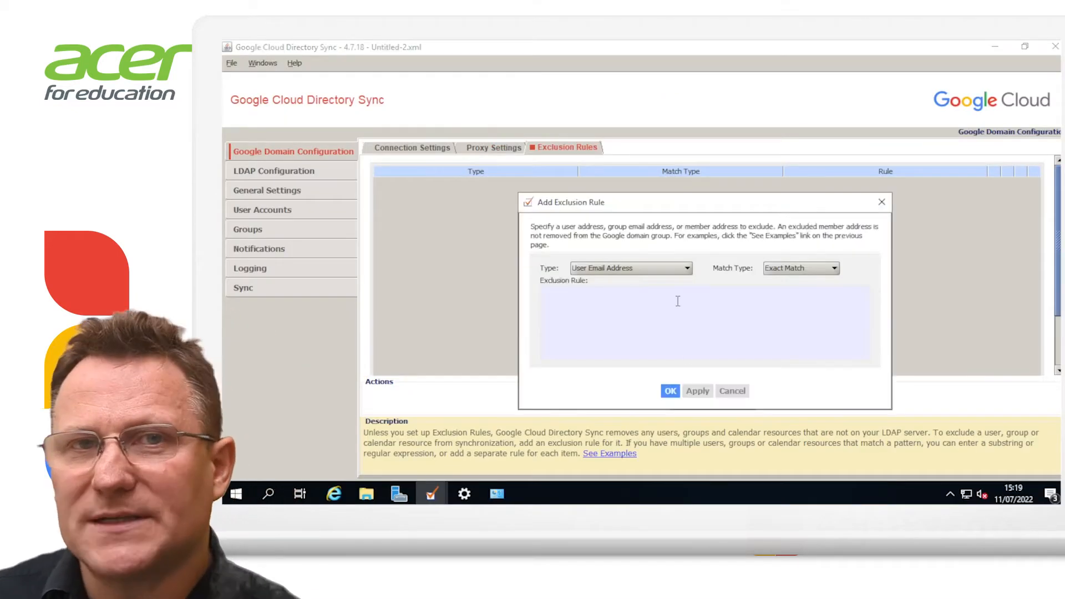
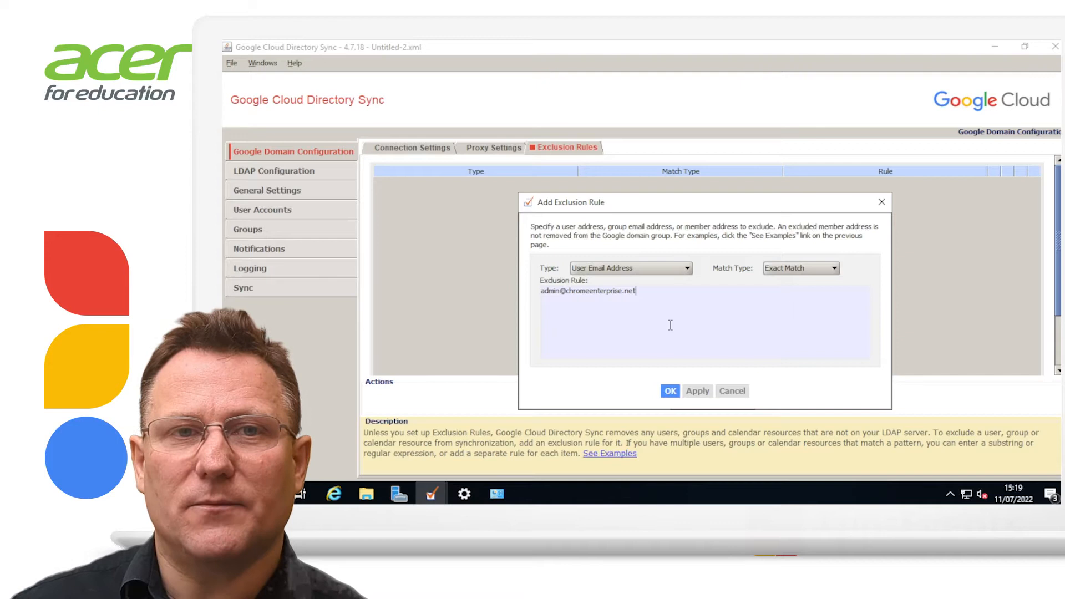
pyautogui.click(670, 391)
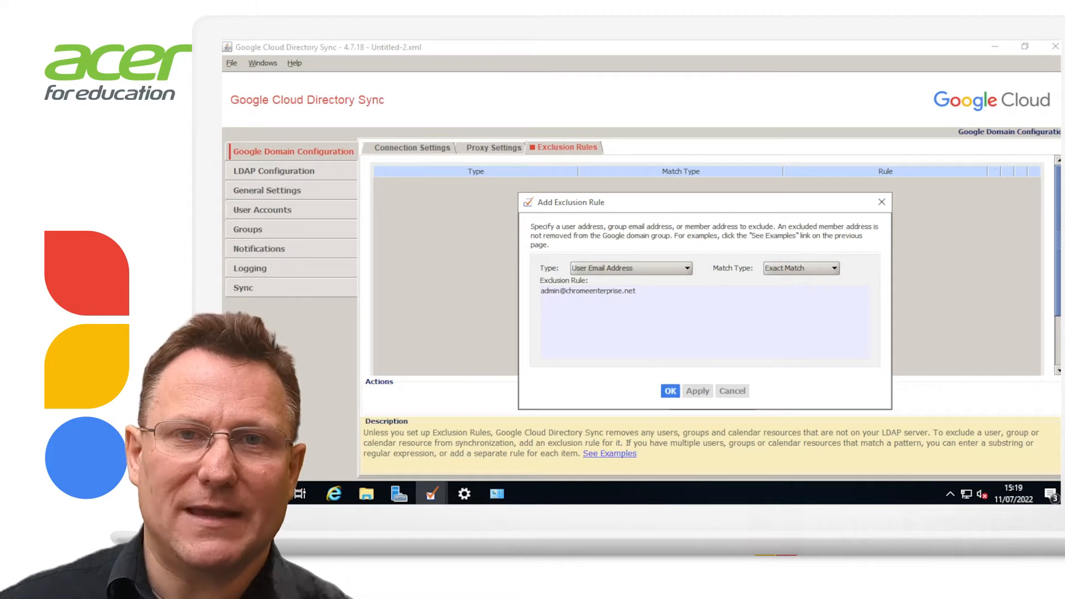
pyautogui.click(412, 148)
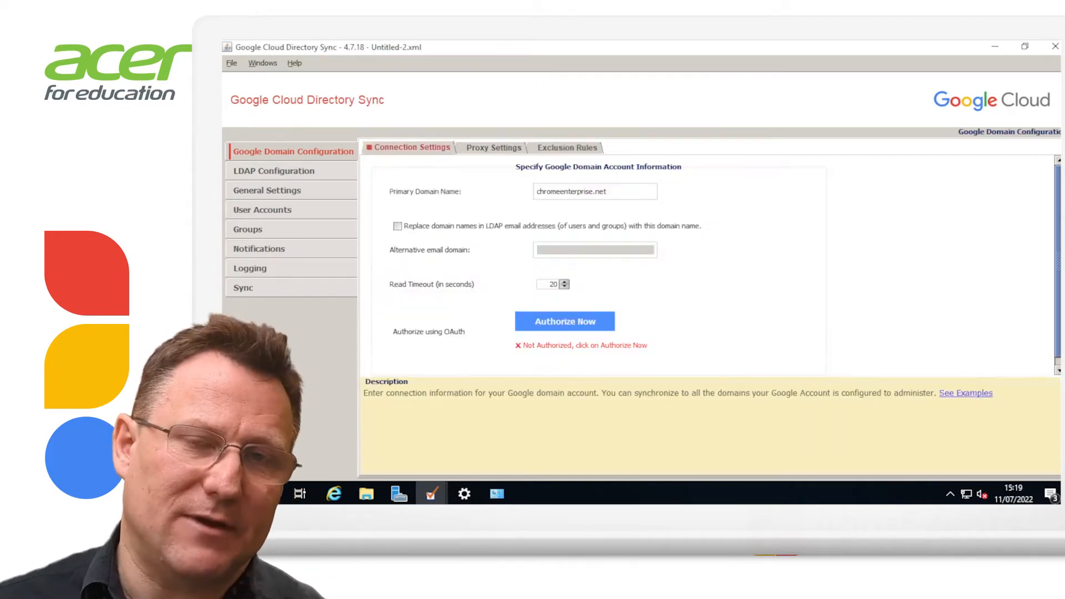
pyautogui.click(397, 226)
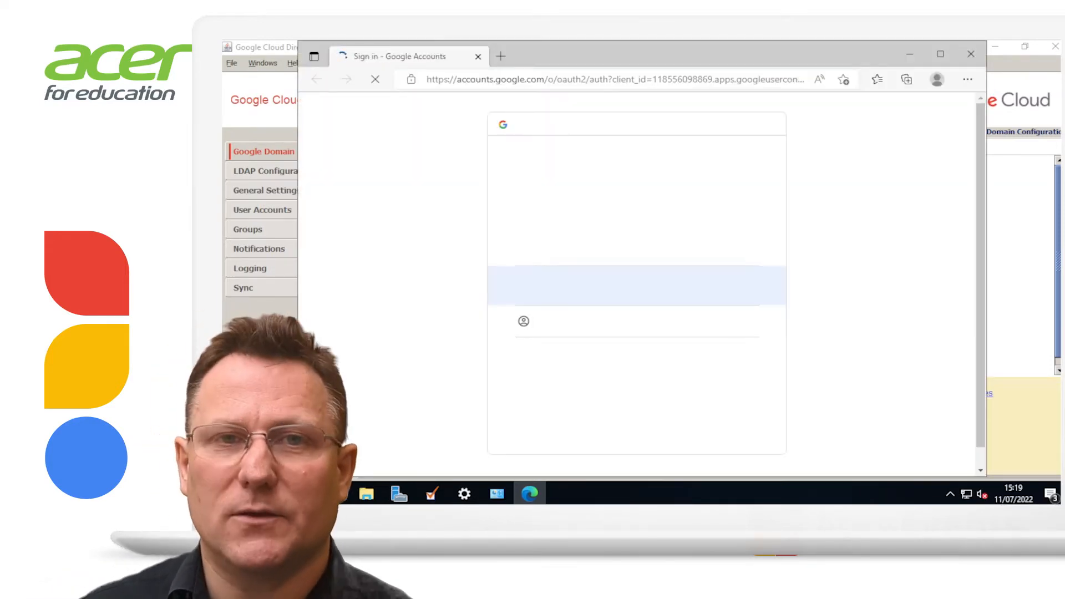
# Choose the directory sync account, allow GCDS access, and close the verification code page
pyautogui.click(636, 286)
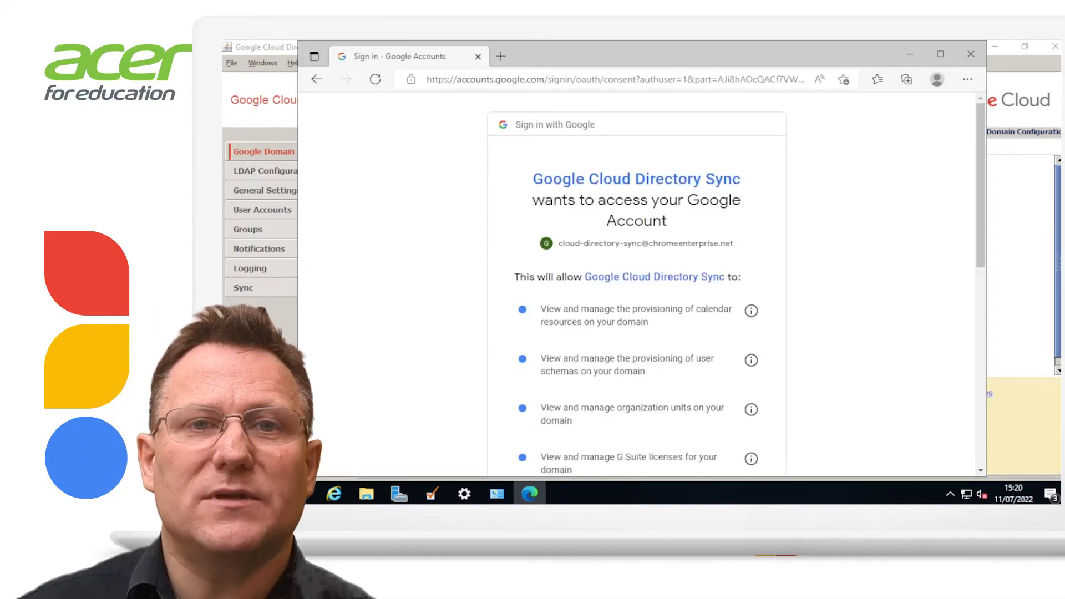
pyautogui.scroll(-8, 637, 283)
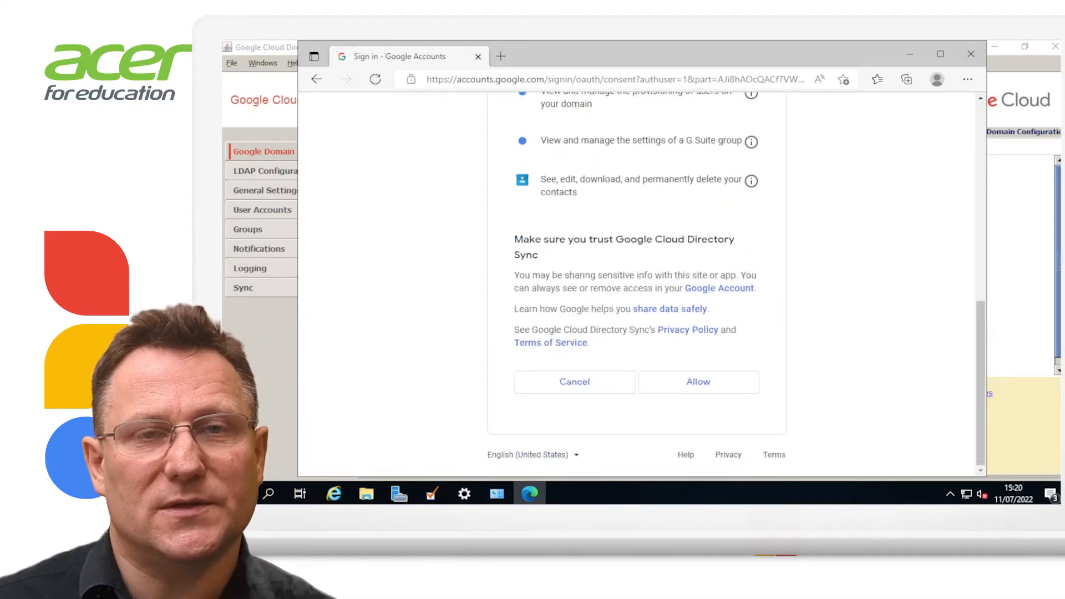
pyautogui.click(698, 382)
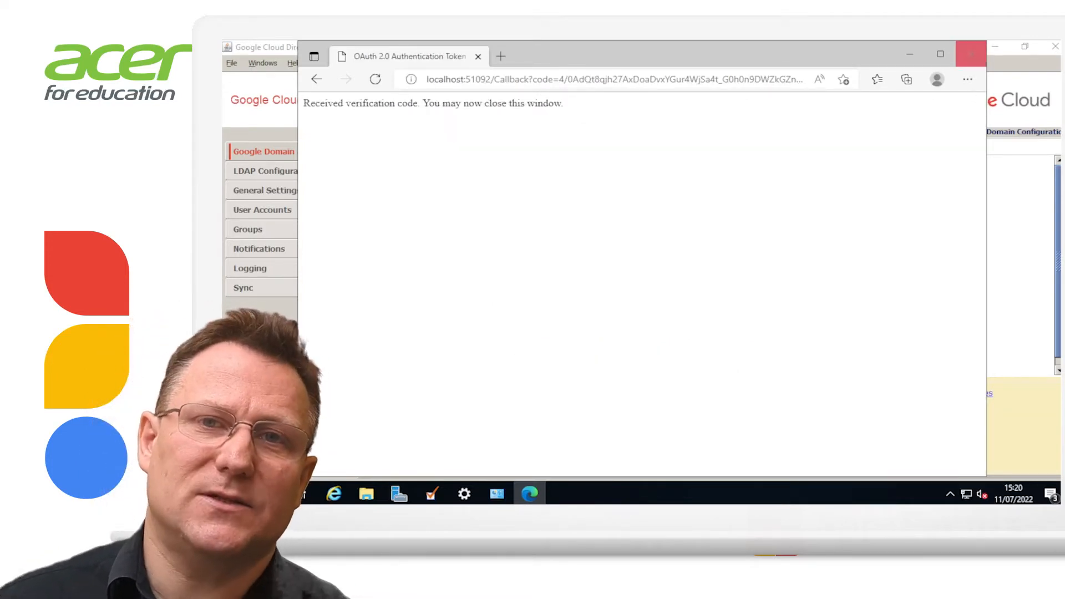
pyautogui.click(970, 53)
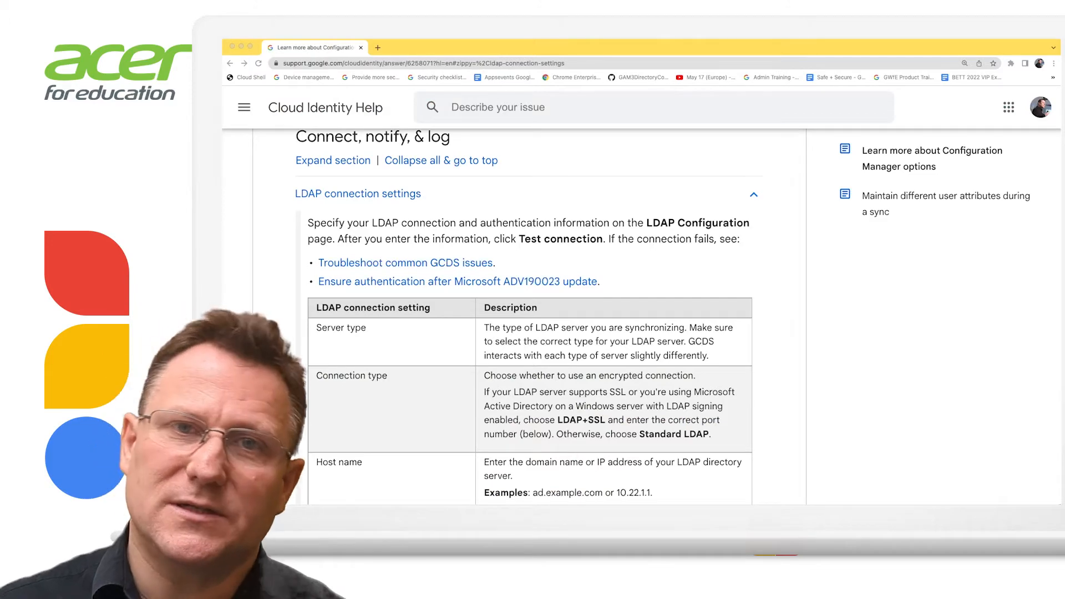
pyautogui.scroll(-1, 309, 461)
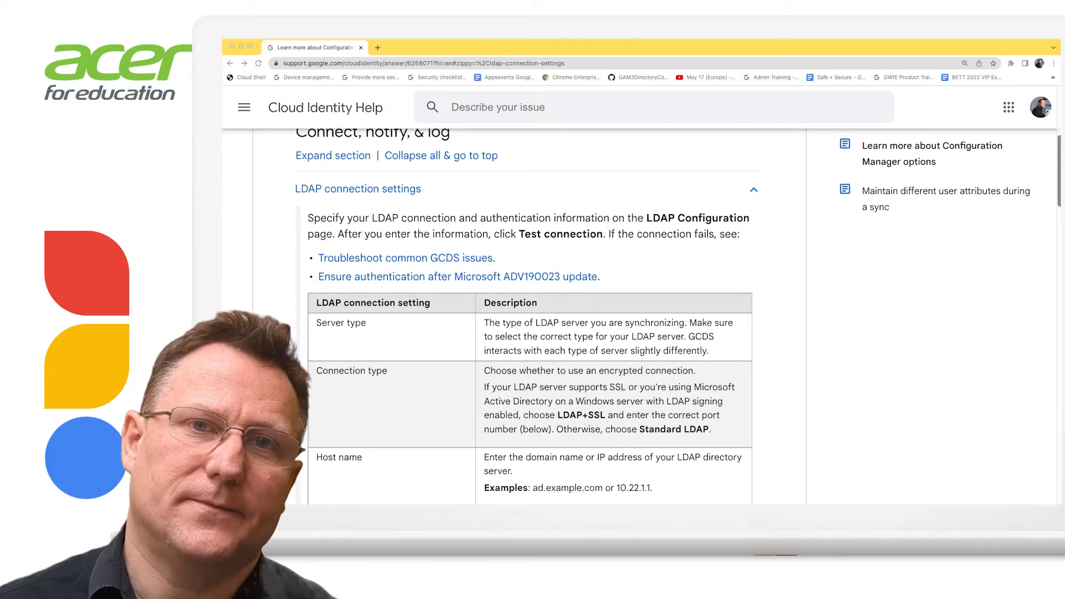
pyautogui.scroll(-4, 529, 317)
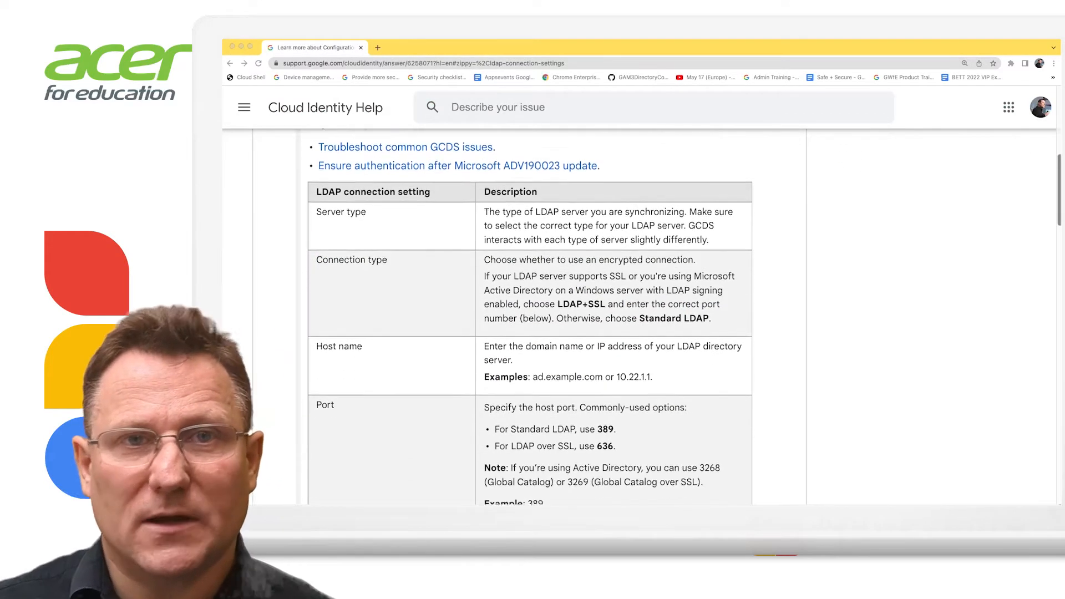
pyautogui.scroll(-5, 530, 316)
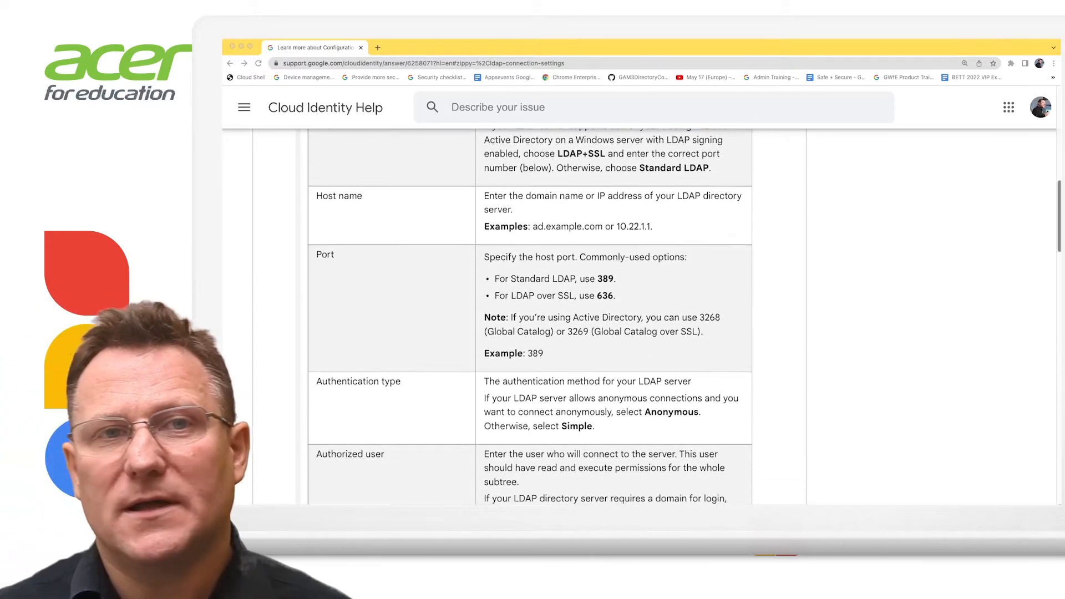
pyautogui.scroll(-2, 530, 317)
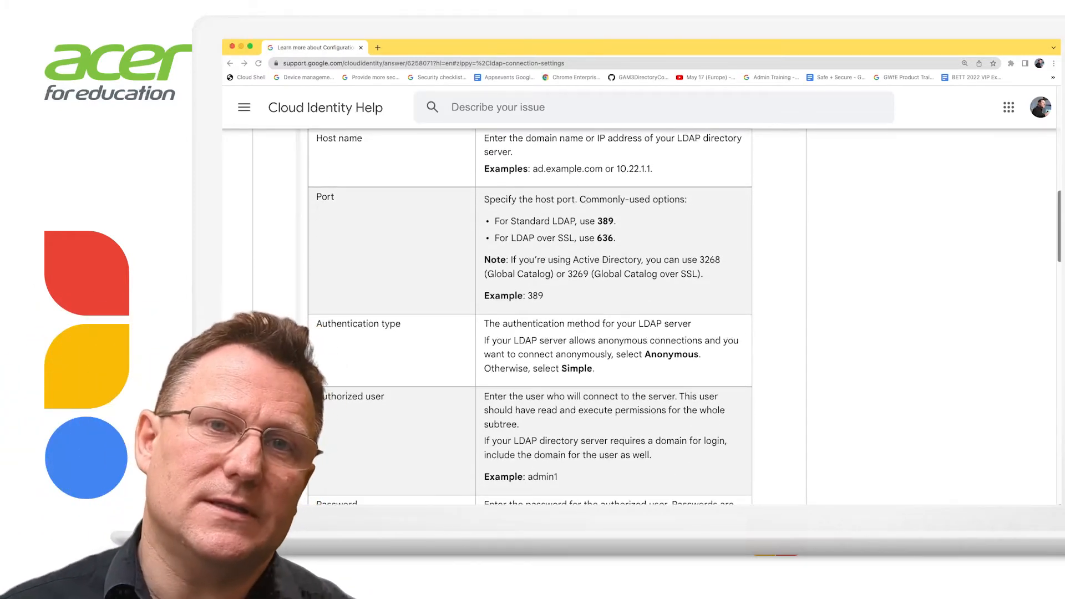
pyautogui.doubleClick(605, 222)
pyautogui.doubleClick(606, 239)
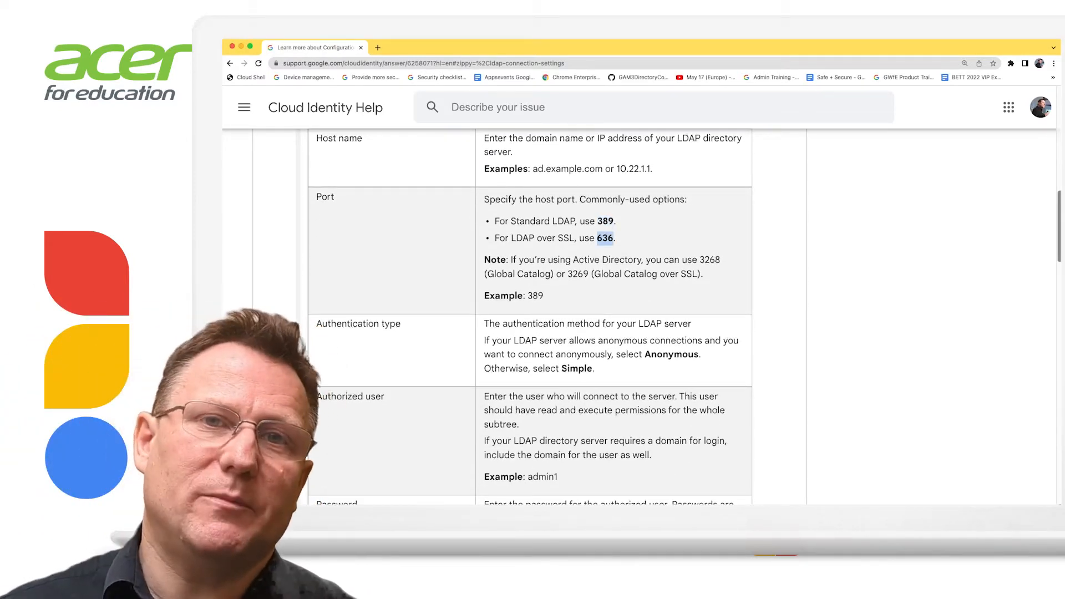
pyautogui.click(606, 238)
pyautogui.doubleClick(710, 260)
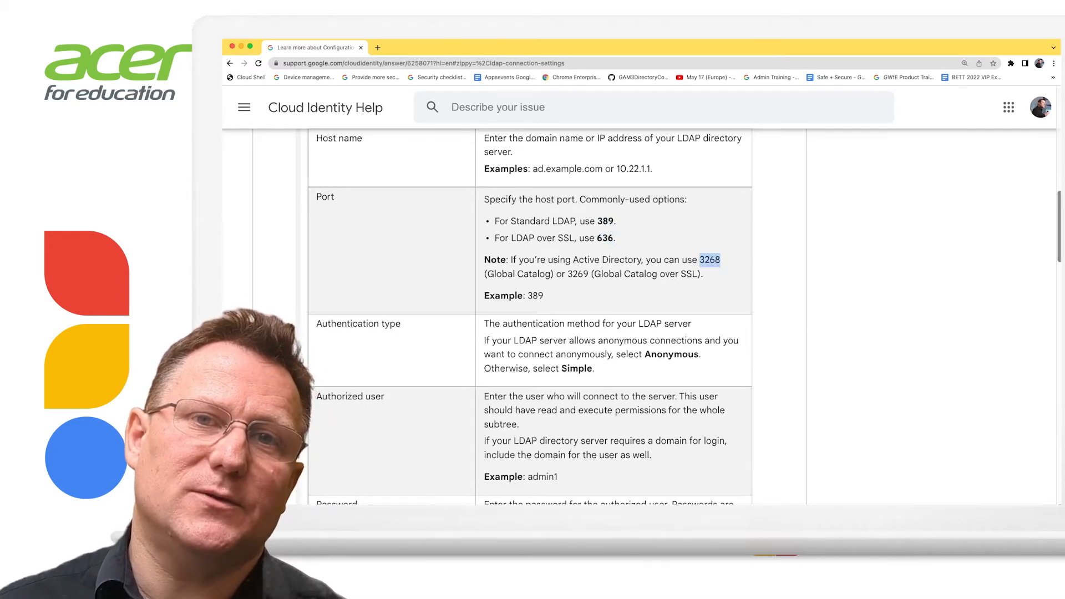
pyautogui.click(709, 260)
pyautogui.doubleClick(577, 274)
pyautogui.click(578, 274)
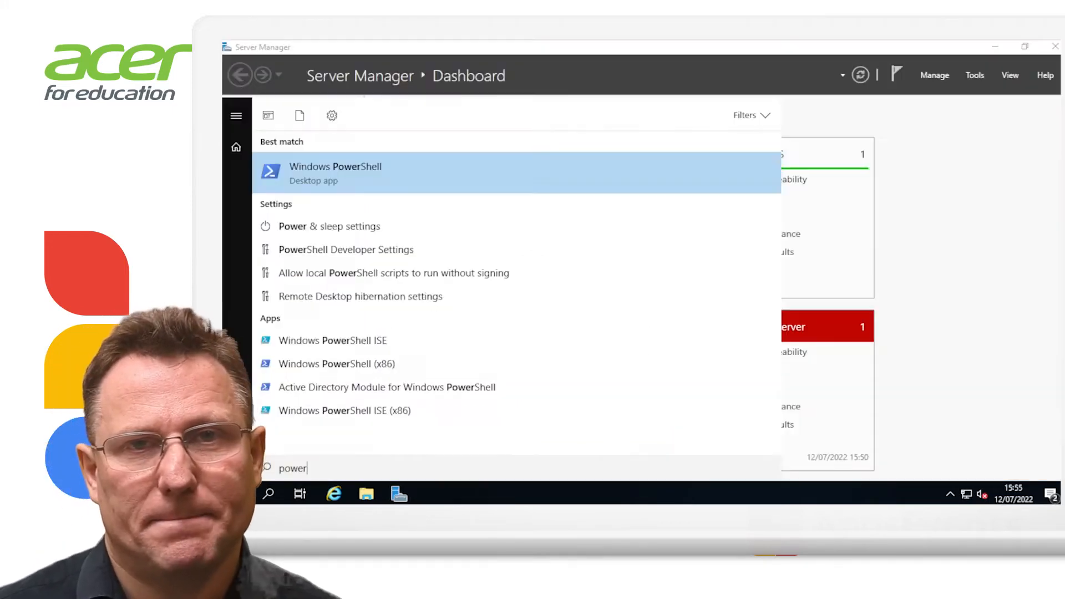
# Run 'get-aduser administrator -Properties ProxyAddresses' in PowerShell and select DC=chromeenterprise,DC=net from the output
pyautogui.press('Return')
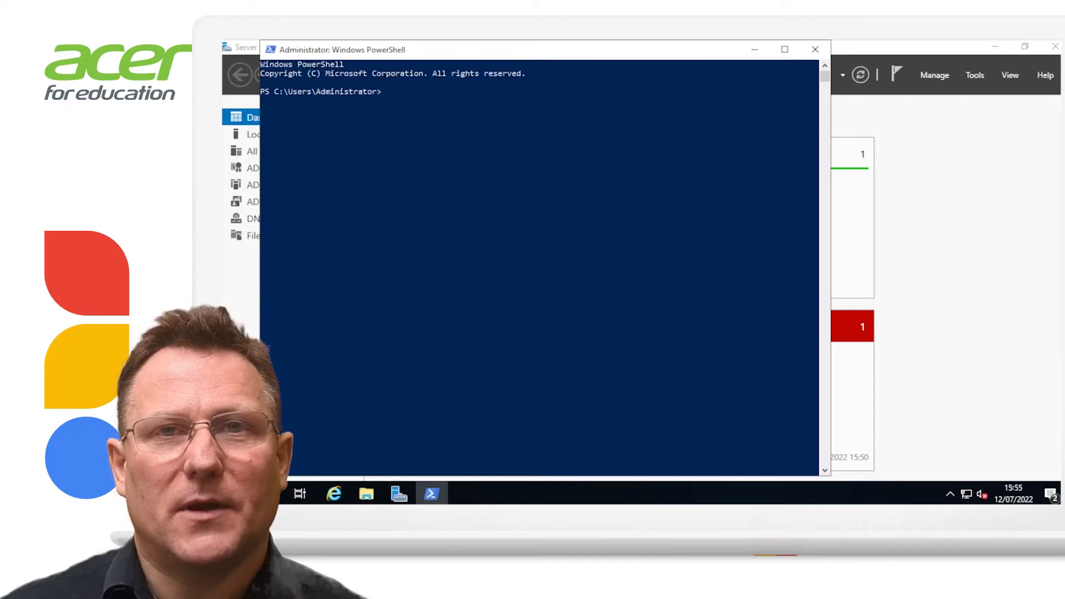
pyautogui.write('get-aduser administrator')
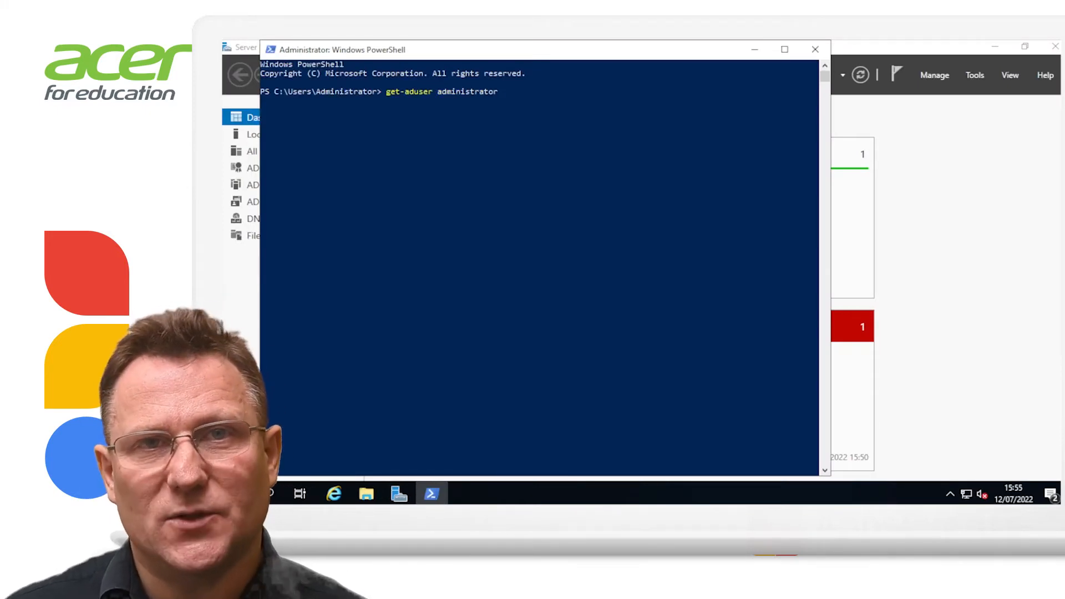
pyautogui.write(' -Properties Prox')
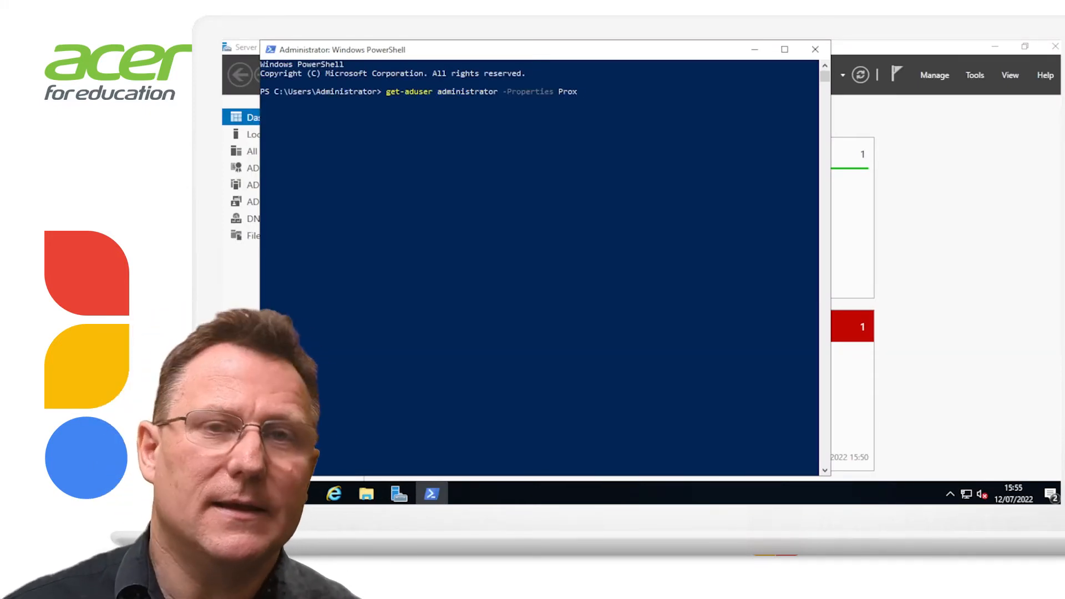
pyautogui.write('yAddresses')
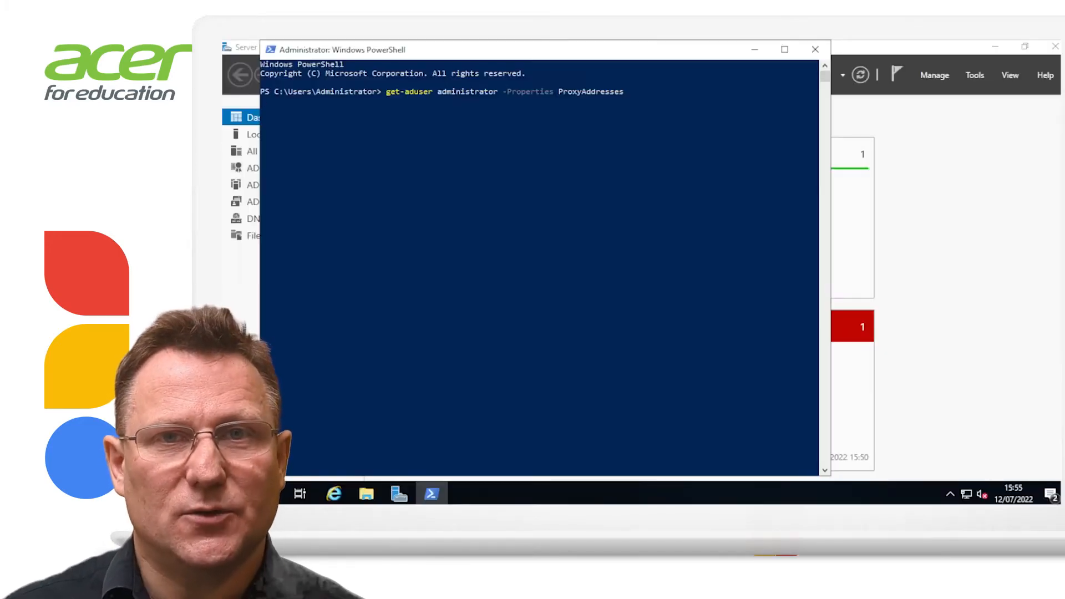
pyautogui.press('Return')
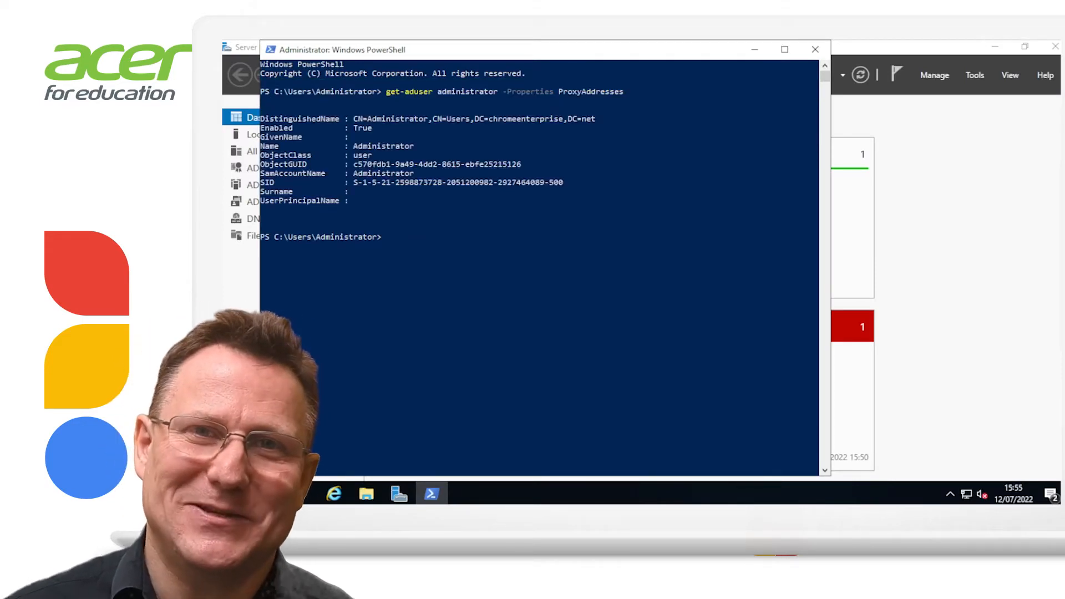
pyautogui.click(477, 118)
pyautogui.moveTo(476, 119); pyautogui.dragTo(599, 118)
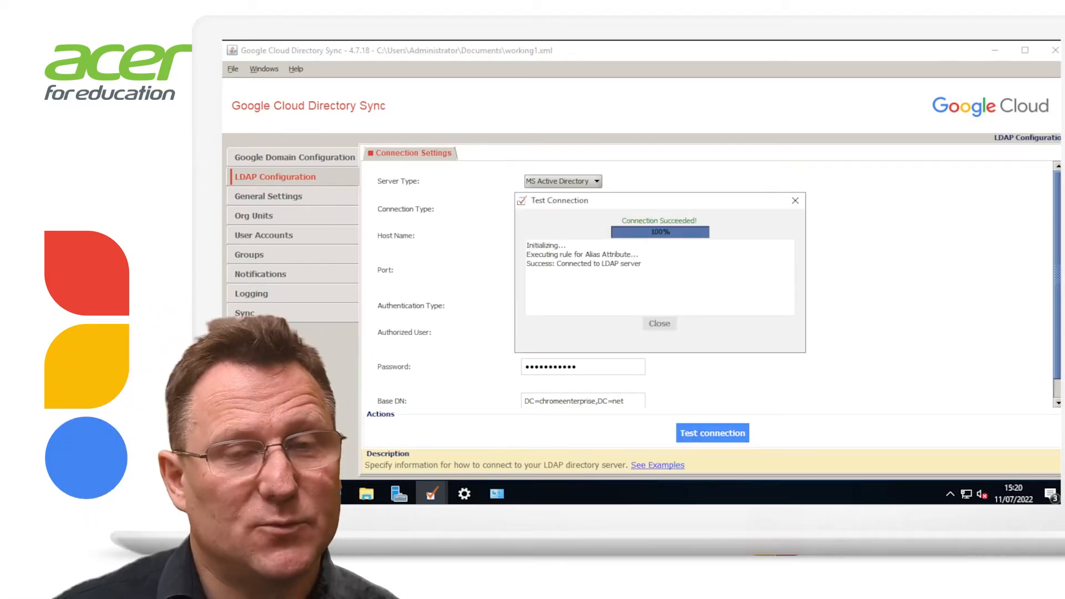
# Close the successful Test Connection result
pyautogui.click(660, 323)
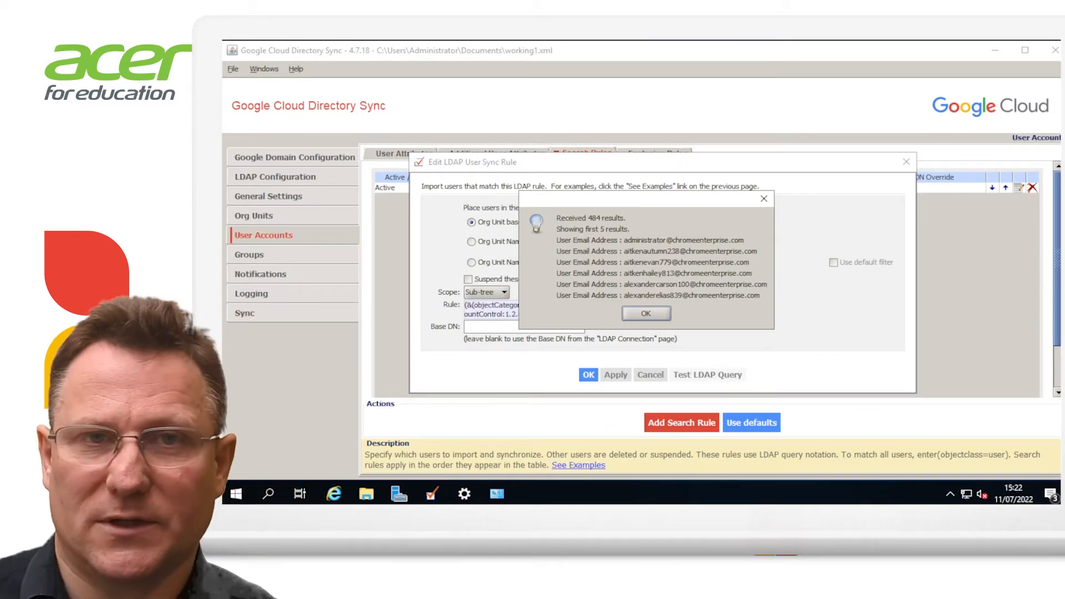
# Dismiss the 484-result summary, close the user sync rule editor, and view the user exclusion rules
pyautogui.click(646, 313)
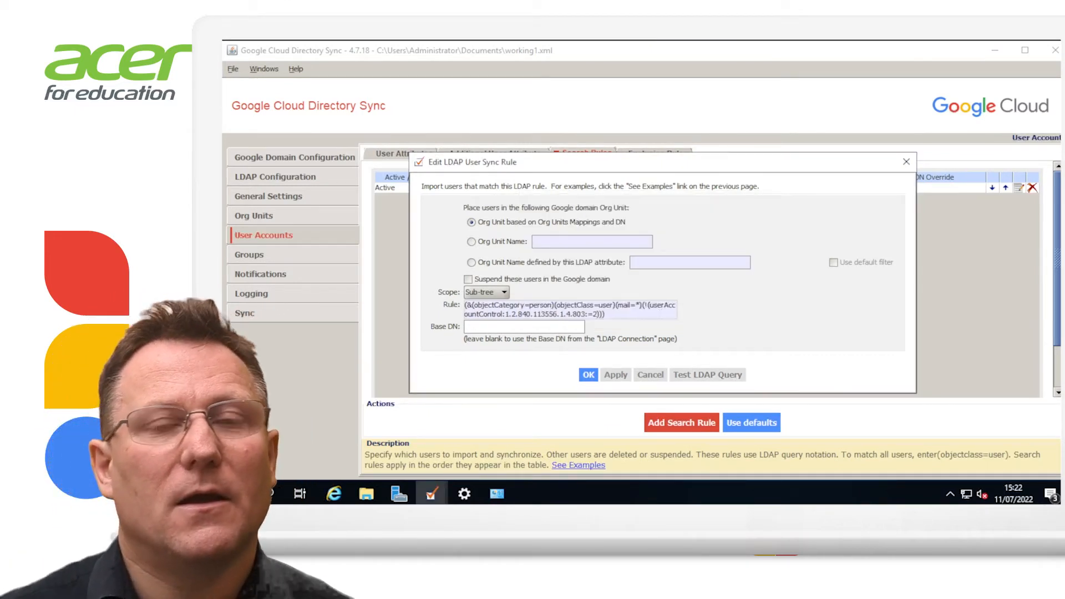
pyautogui.click(906, 161)
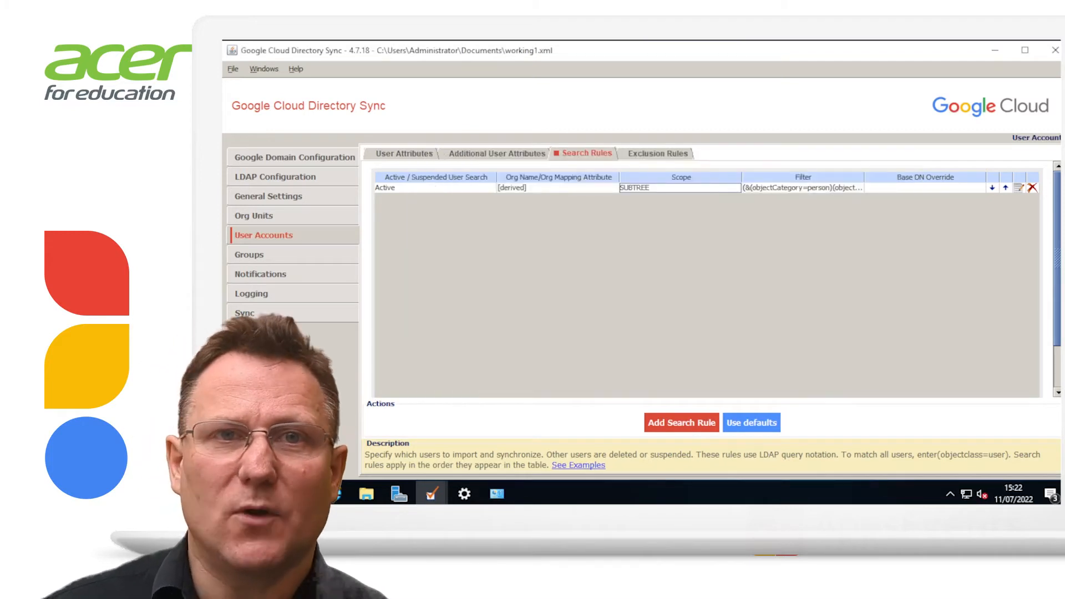
pyautogui.click(657, 154)
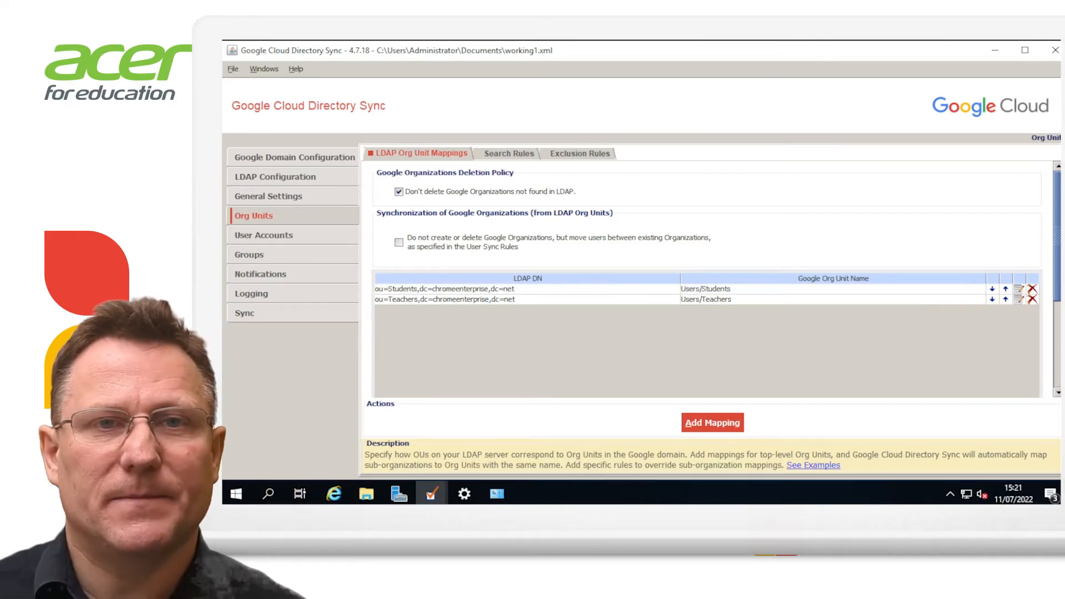
# Open the Students org unit mapping and edit its LDAP DN
pyautogui.doubleClick(471, 289)
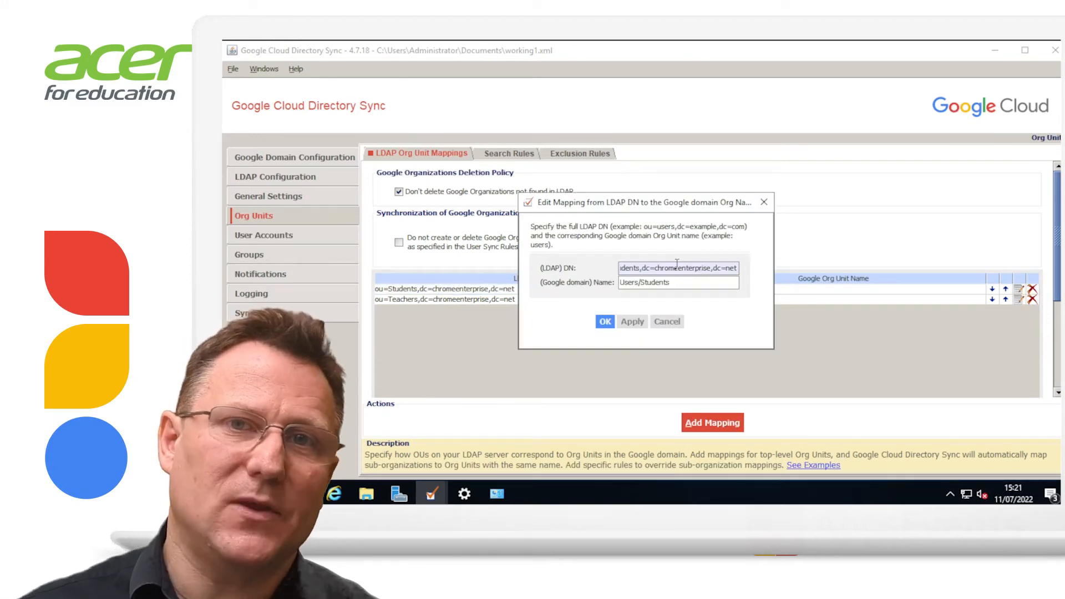
pyautogui.moveTo(693, 268); pyautogui.dragTo(617, 268)
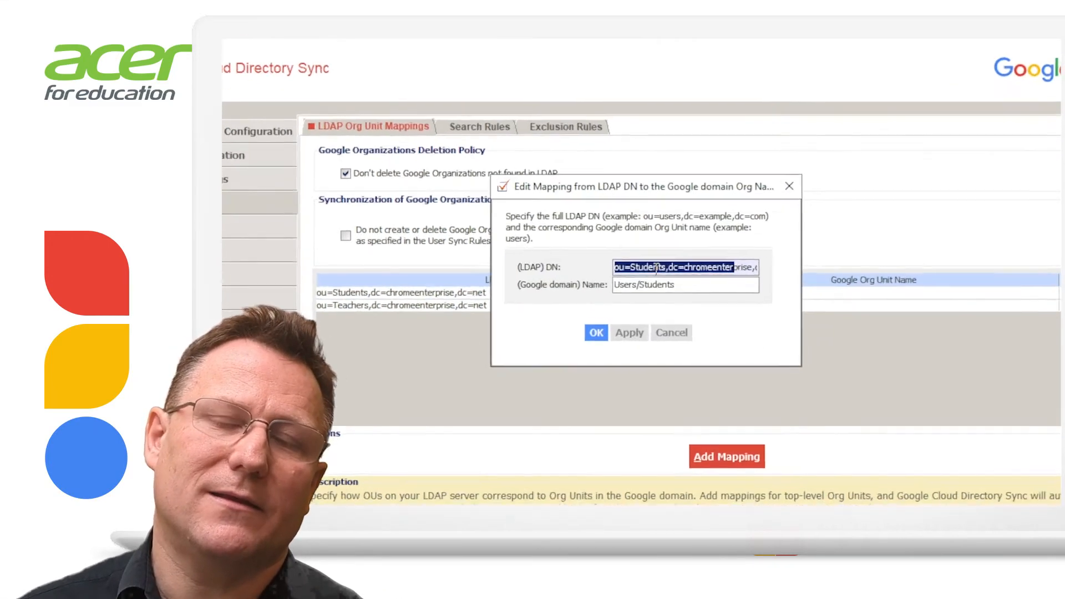
pyautogui.click(651, 268)
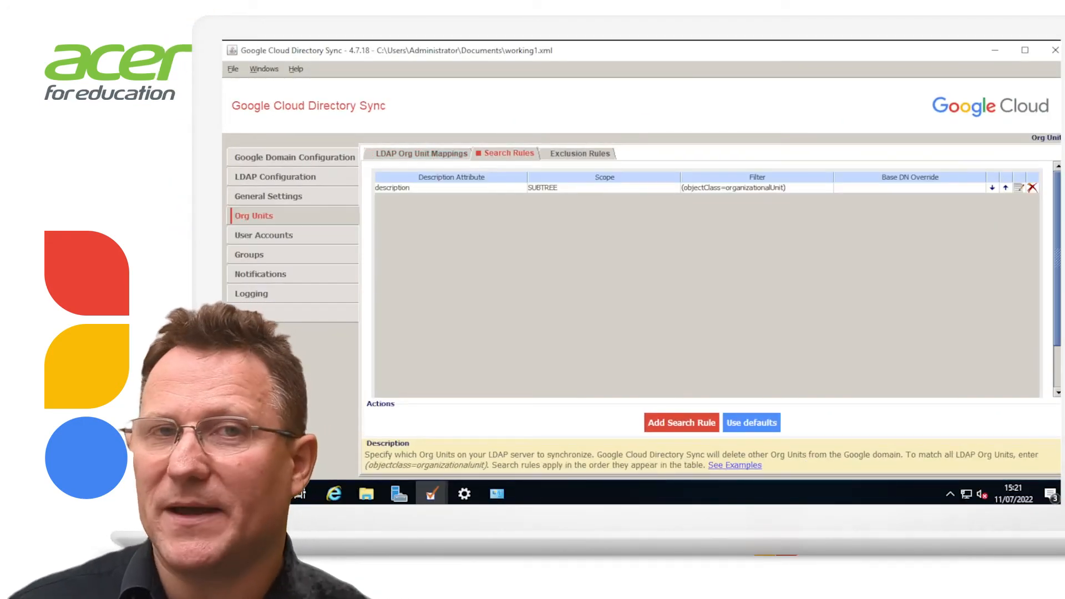
# Test the org unit search rule against LDAP, then review the org unit exclusion rules
pyautogui.doubleClick(604, 188)
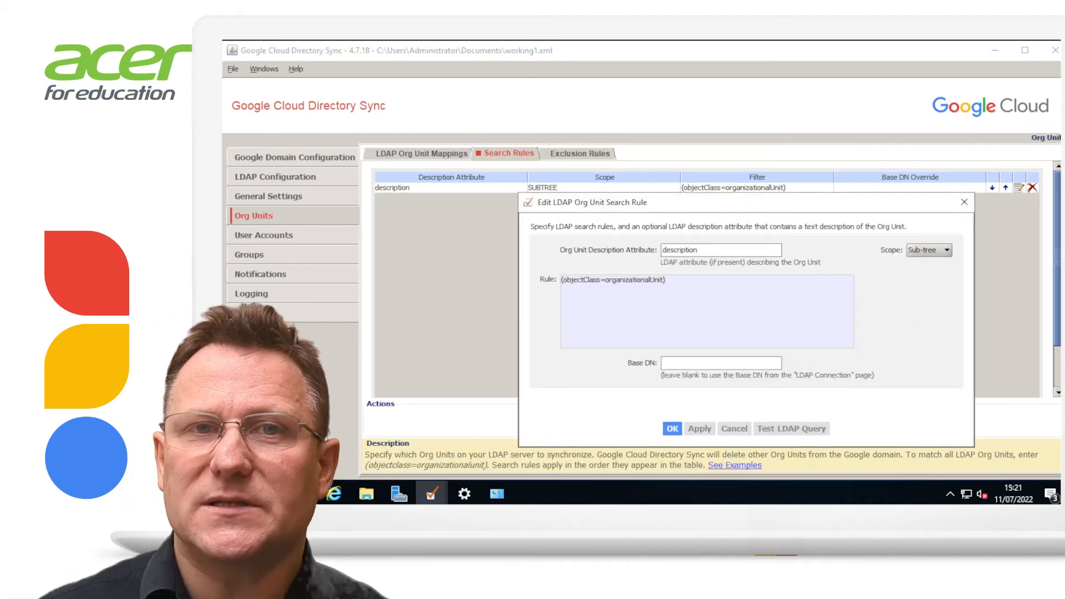
pyautogui.moveTo(635, 199); pyautogui.dragTo(538, 145)
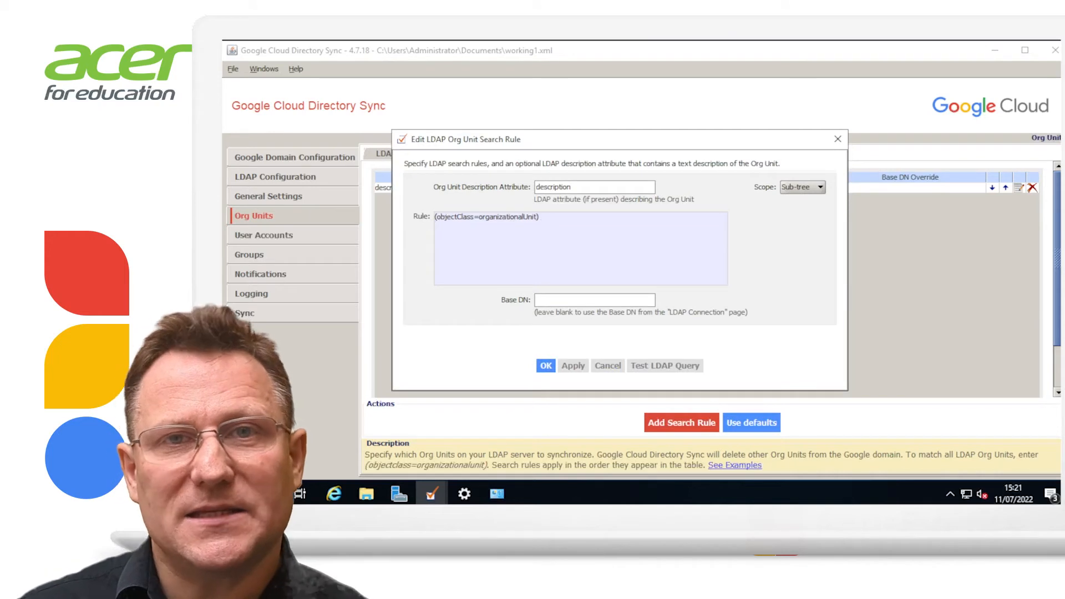
pyautogui.click(665, 366)
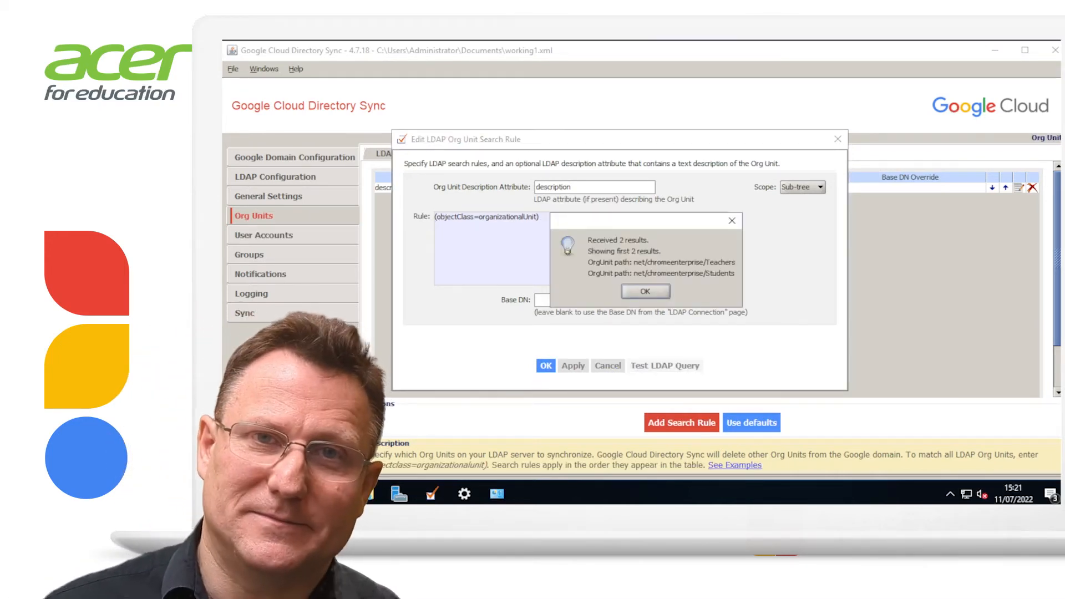
pyautogui.click(646, 292)
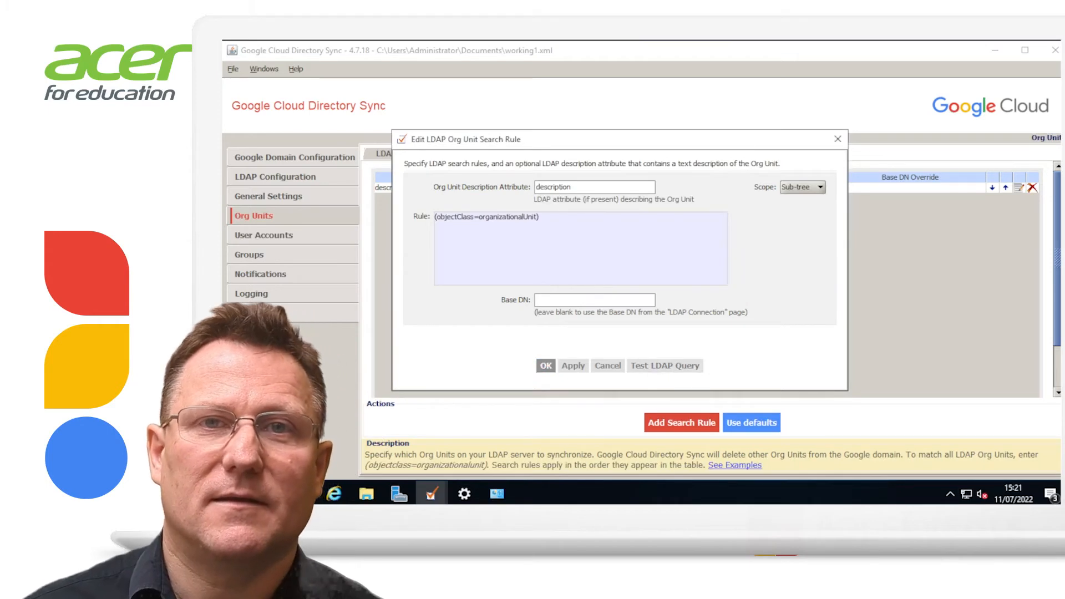
pyautogui.click(546, 366)
pyautogui.click(579, 154)
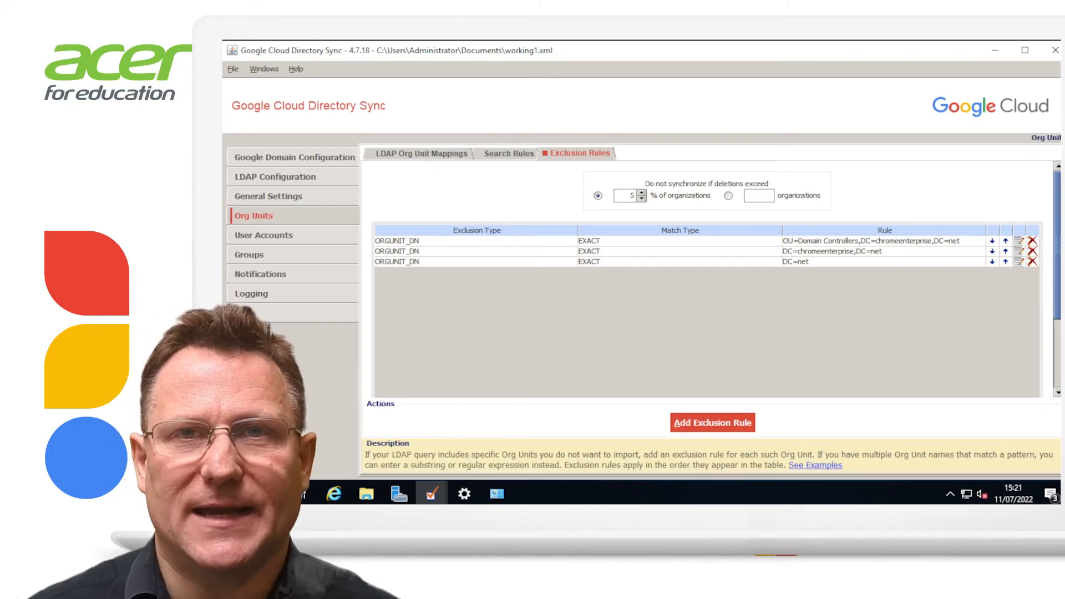
# Show the User Accounts attributes: mail for email, objectGUID as unique identifier, proxyAddresses for aliases
pyautogui.click(263, 235)
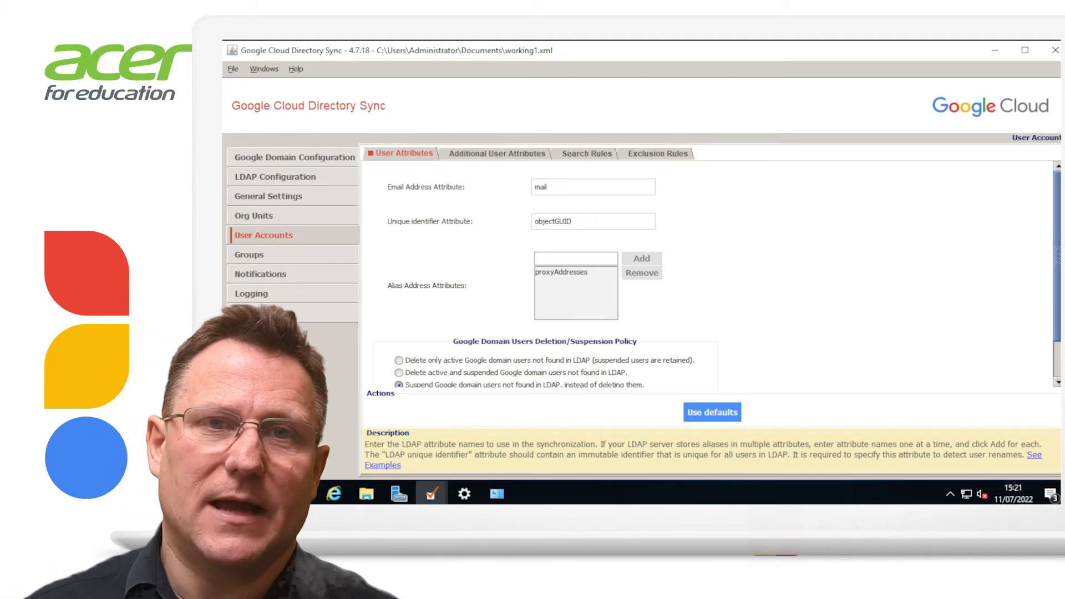
# Keep unmatched Google domain users suspended, then view the additional attributes: givenName and sn
pyautogui.click(398, 384)
pyautogui.scroll(-2, 708, 274)
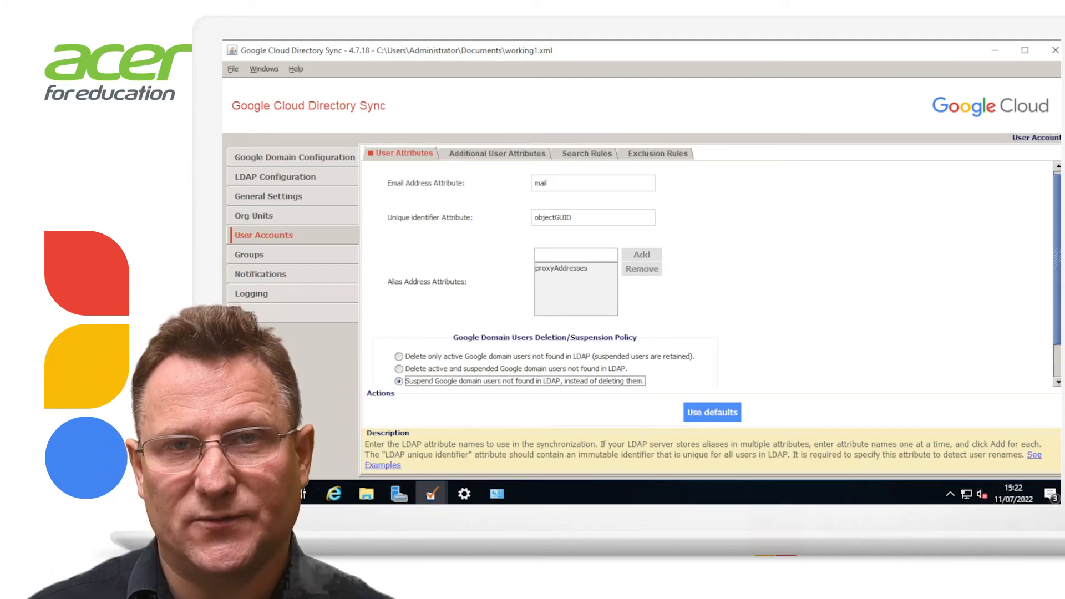
pyautogui.scroll(-3, 707, 274)
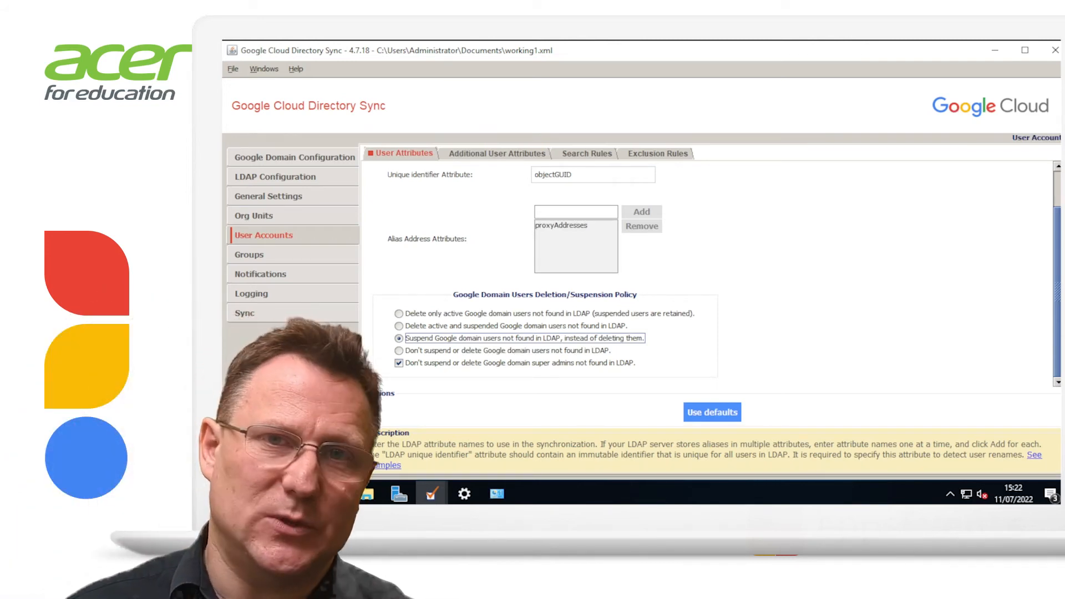
pyautogui.click(497, 153)
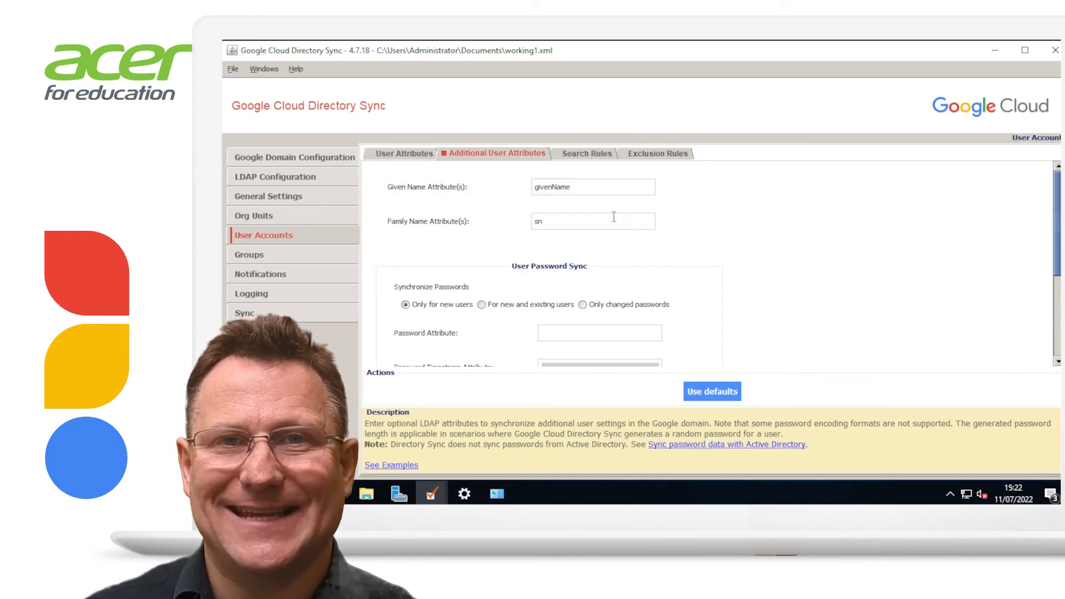
# Test the user search rule against LDAP, confirming it returns 484 users
pyautogui.moveTo(613, 219)
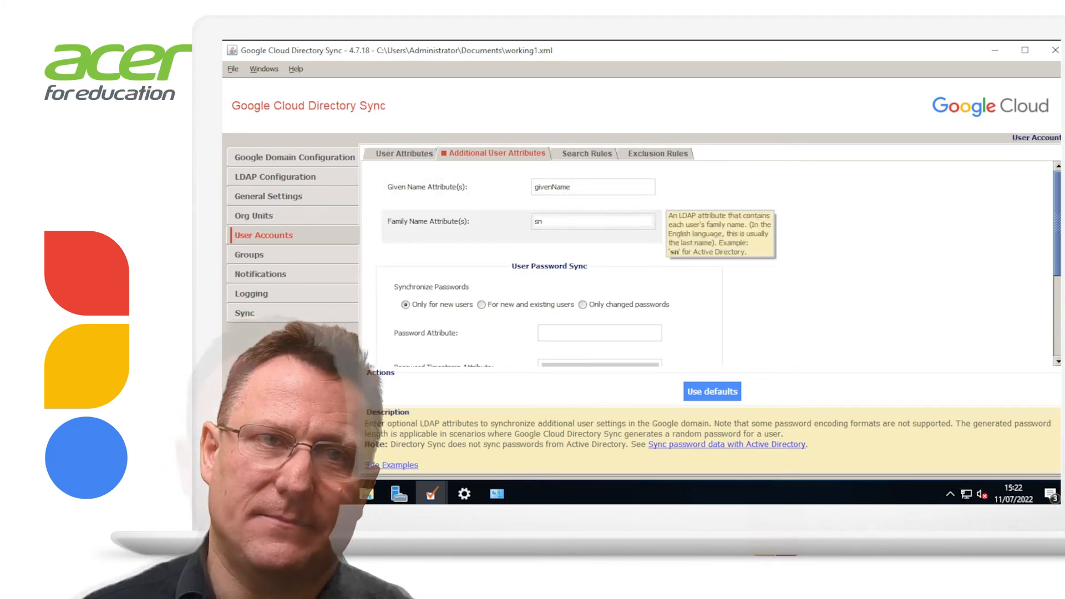
pyautogui.moveTo(613, 295)
pyautogui.scroll(-3, 610, 277)
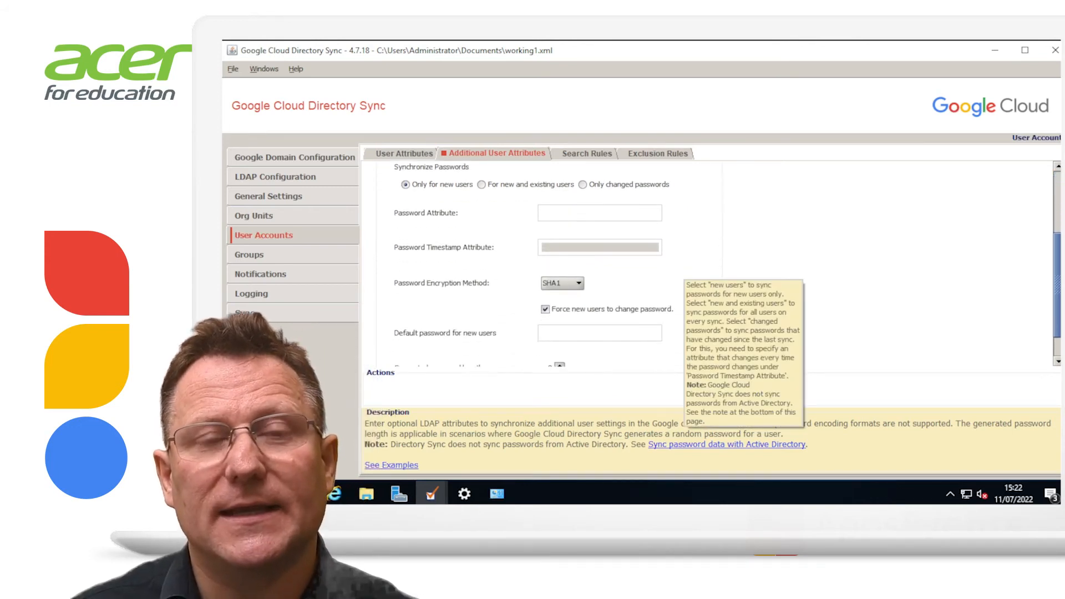
pyautogui.moveTo(688, 246)
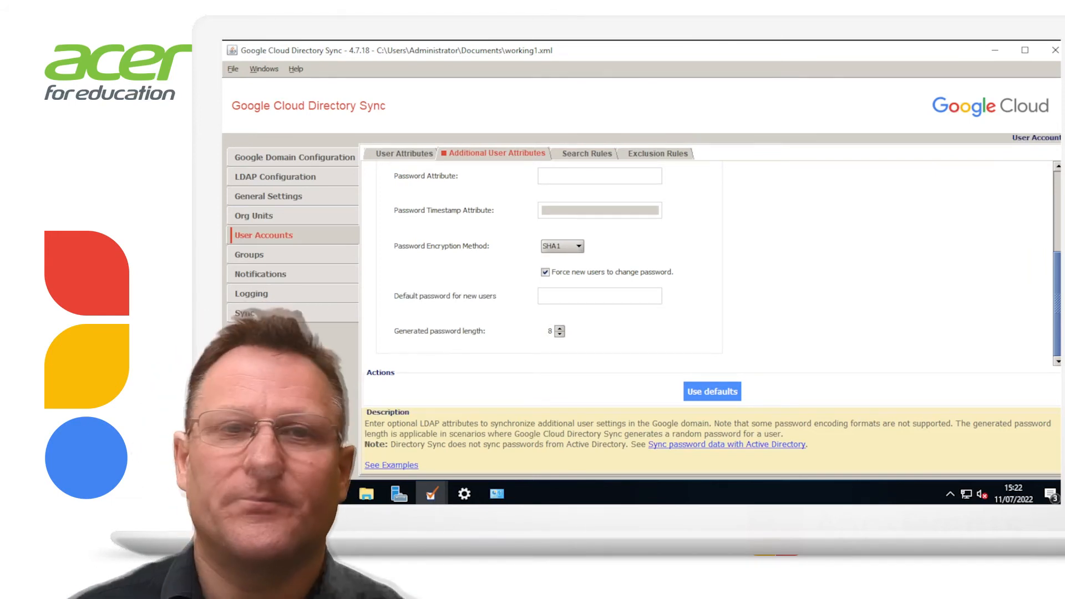
pyautogui.click(587, 154)
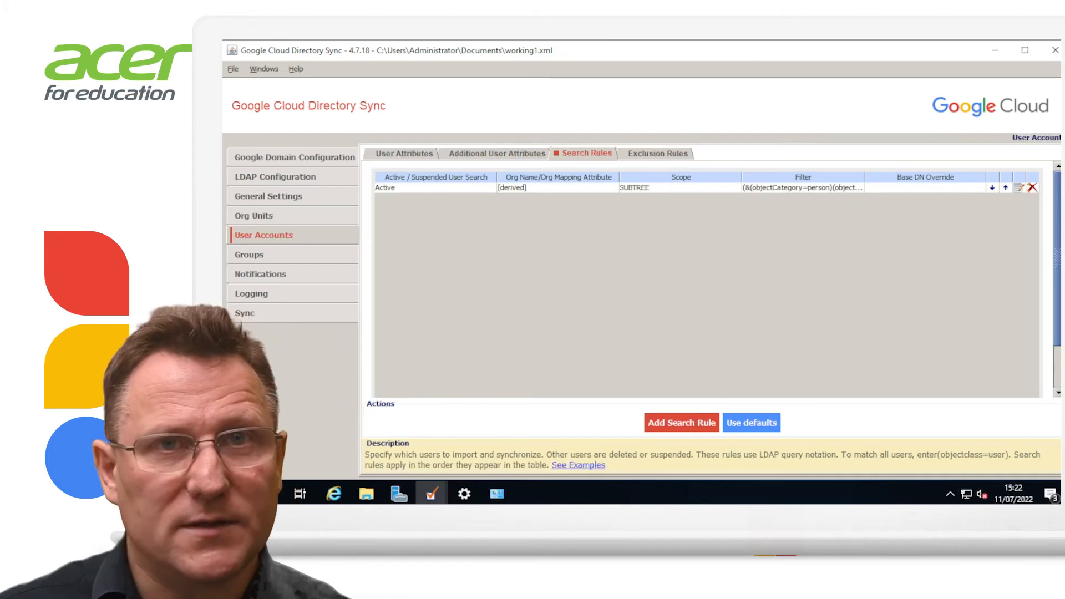
pyautogui.doubleClick(681, 188)
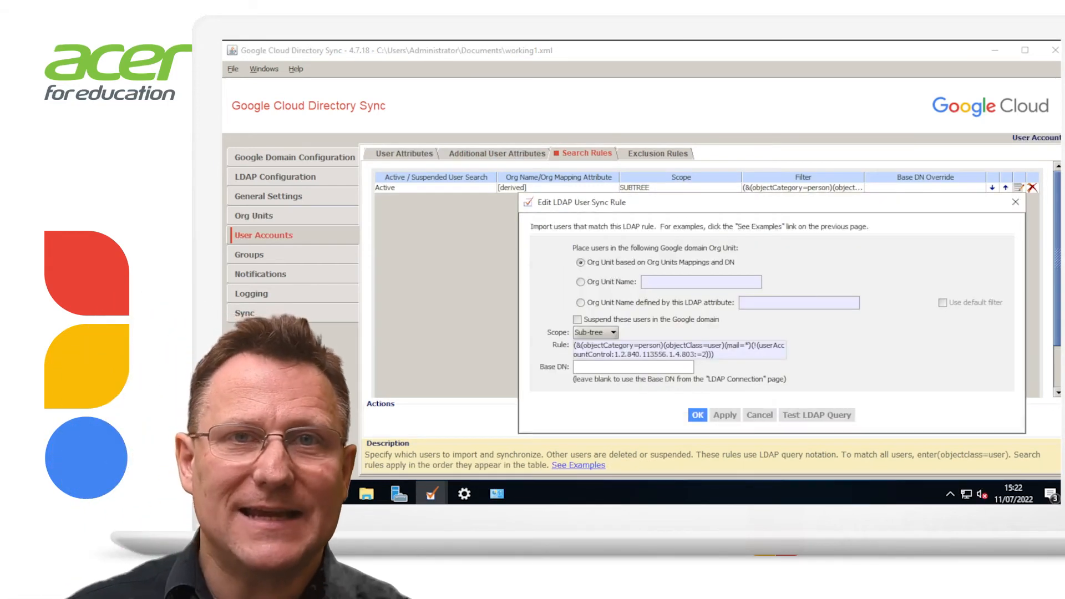
pyautogui.moveTo(643, 202); pyautogui.dragTo(533, 162)
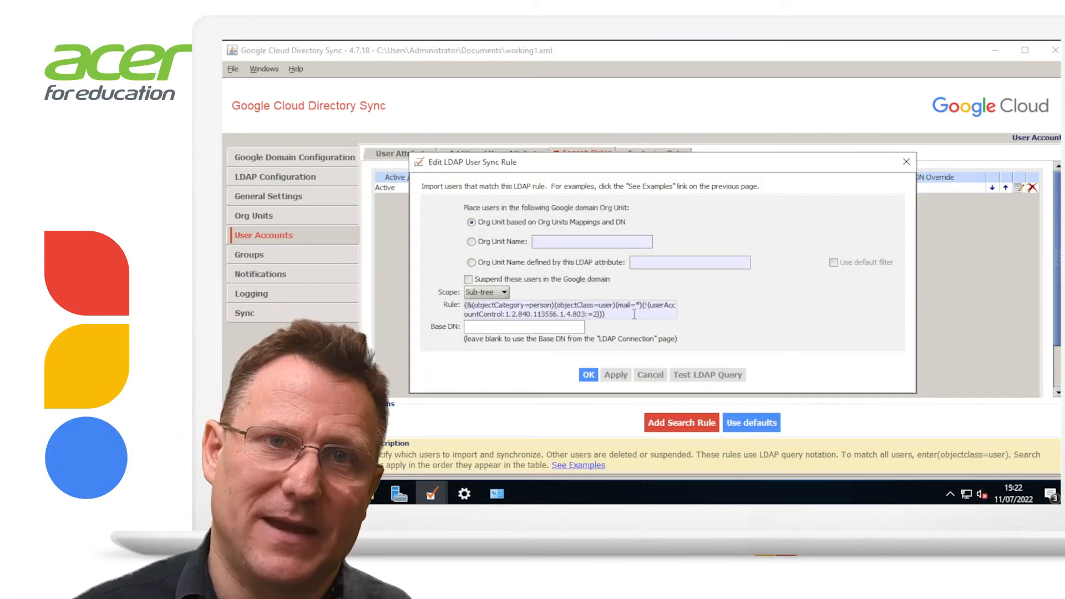
pyautogui.click(708, 375)
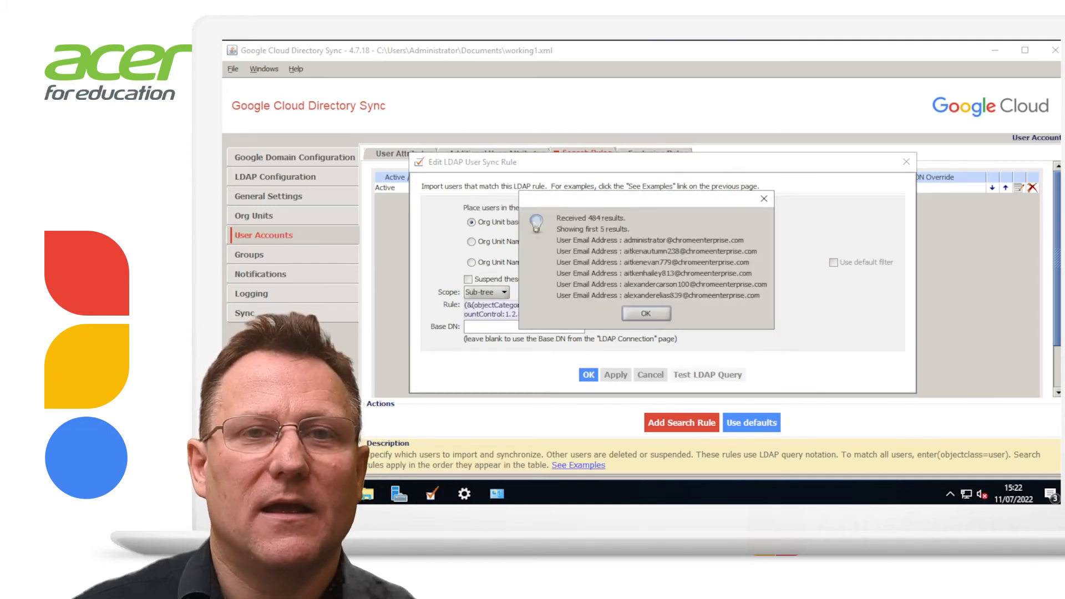
pyautogui.click(646, 314)
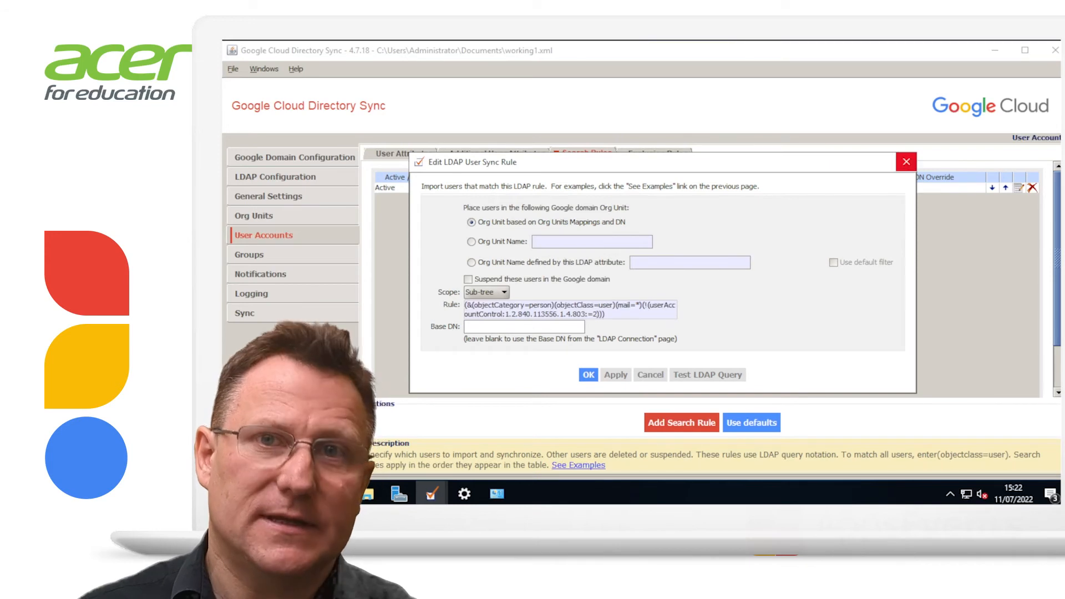
pyautogui.click(906, 162)
# Check the exact-match exclusion rule for the administrator's address, then switch to Groups
pyautogui.click(657, 153)
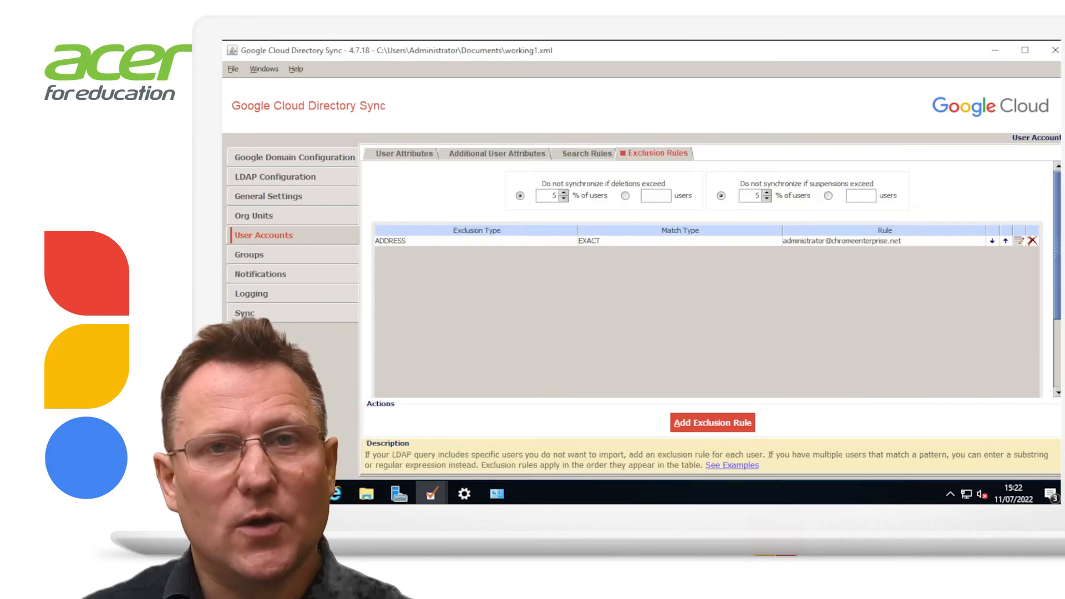
pyautogui.doubleClick(842, 240)
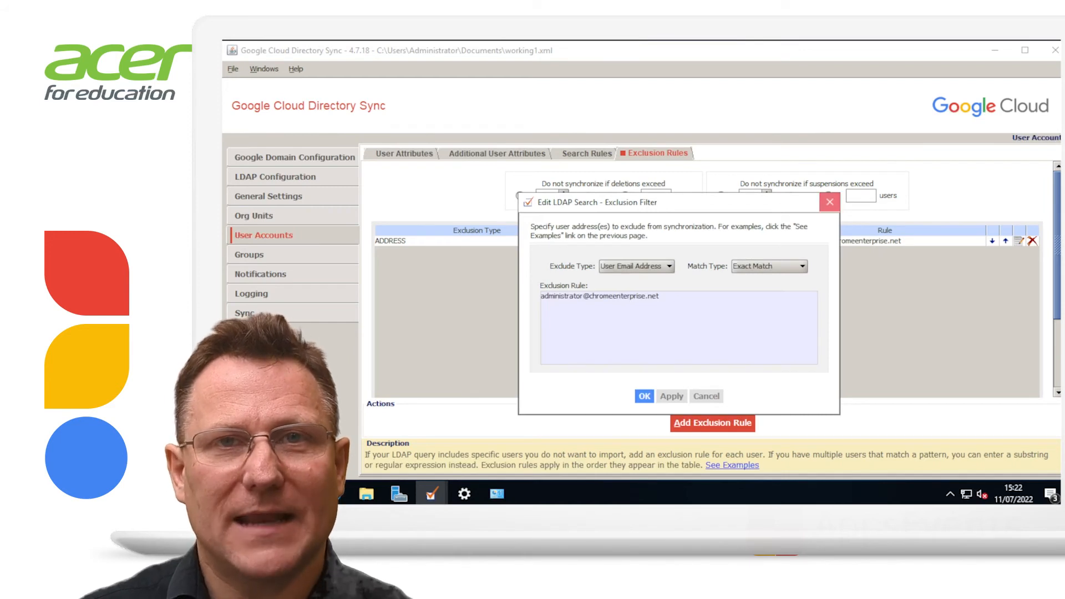
pyautogui.click(830, 202)
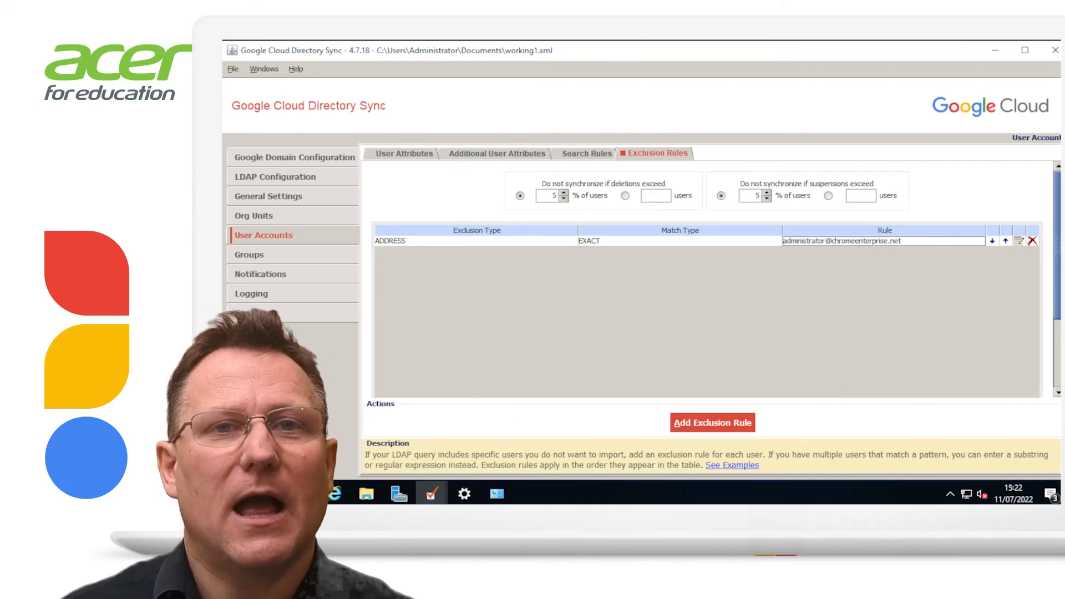
pyautogui.click(249, 255)
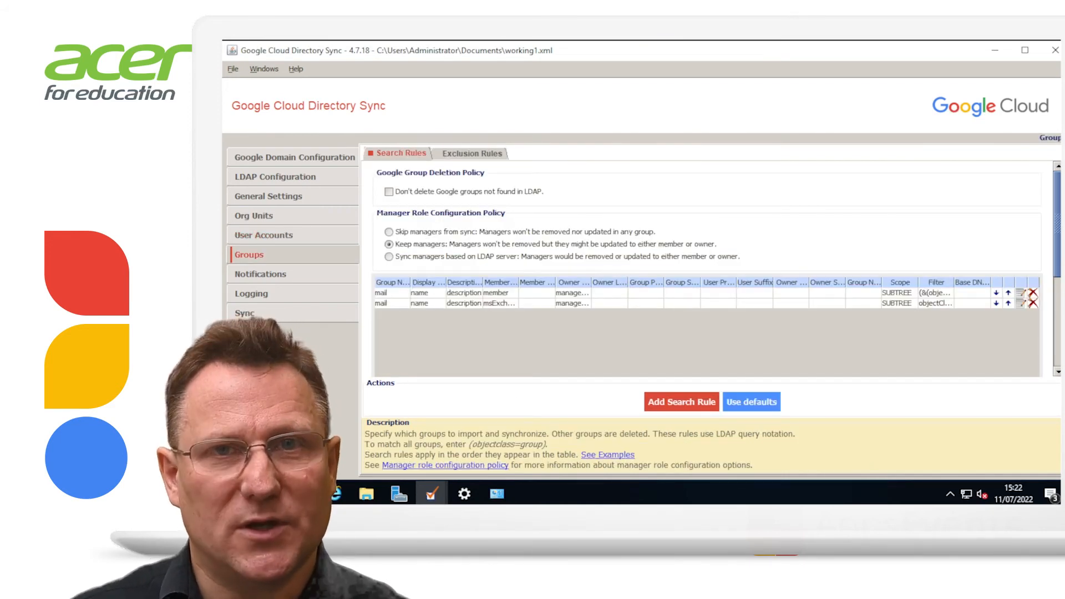
# Test the first group search rule against LDAP, returning allteachers and allstudents
pyautogui.click(682, 293)
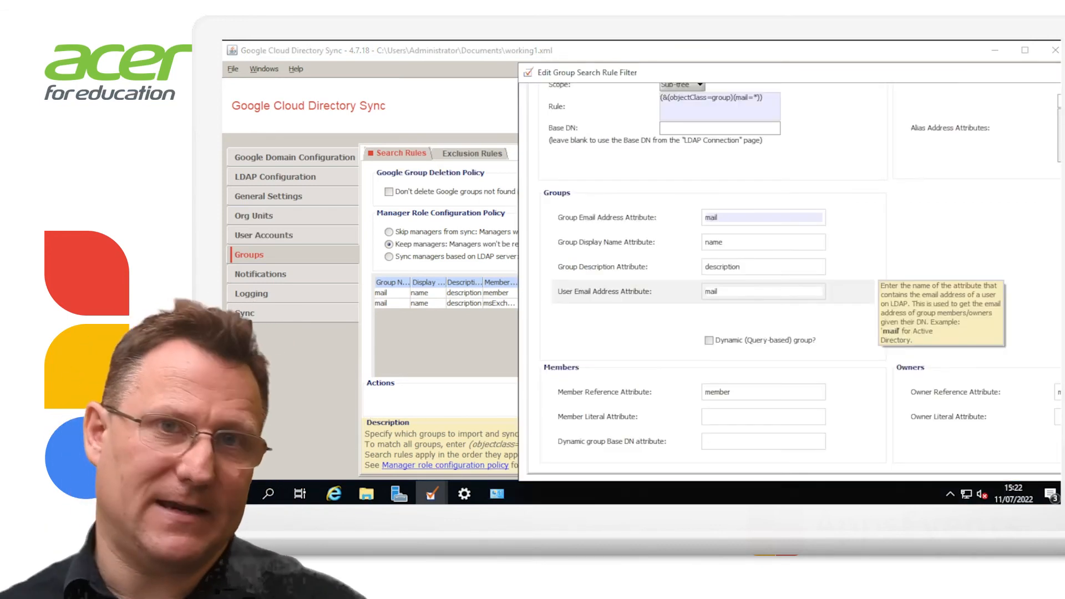
pyautogui.moveTo(824, 76); pyautogui.dragTo(580, 69)
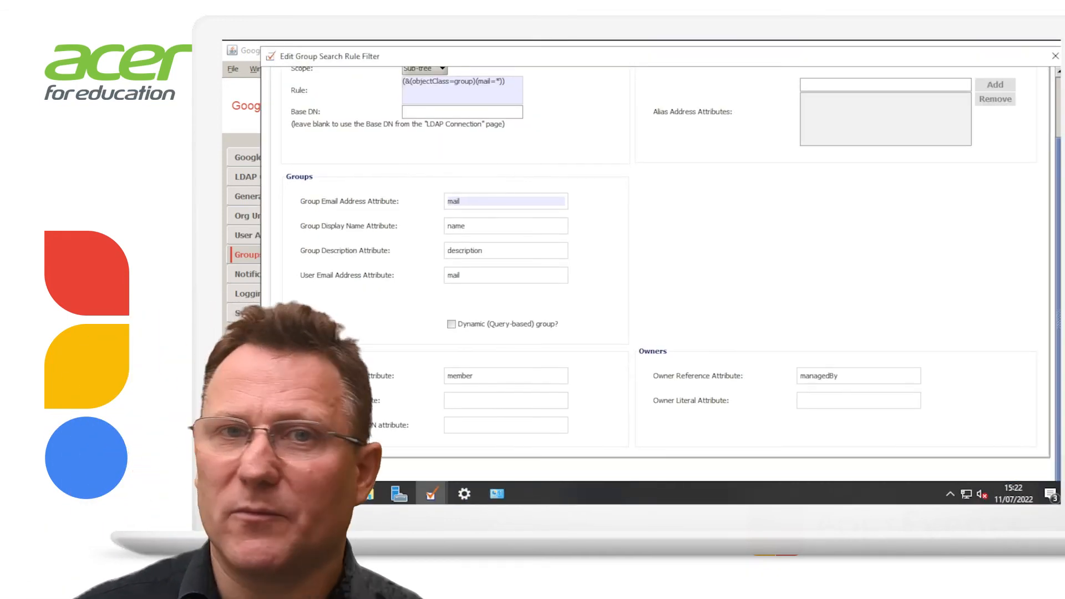
pyautogui.scroll(3, 666, 266)
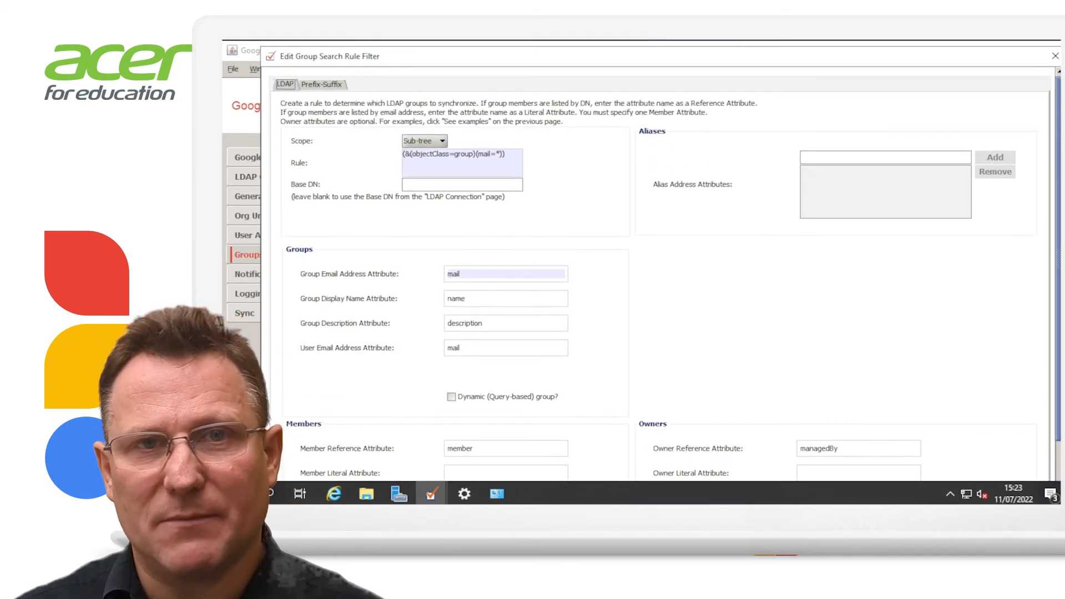
pyautogui.scroll(-3, 665, 266)
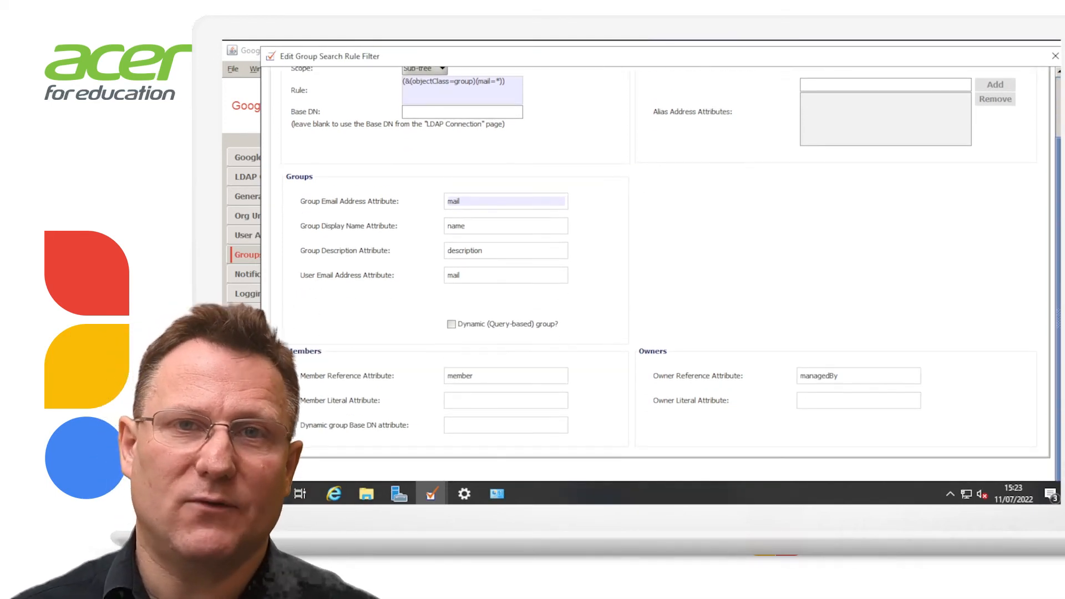
pyautogui.moveTo(263, 48); pyautogui.dragTo(476, 200)
pyautogui.moveTo(687, 208); pyautogui.dragTo(502, 135)
pyautogui.scroll(-1, 597, 292)
pyautogui.scroll(-5, 583, 292)
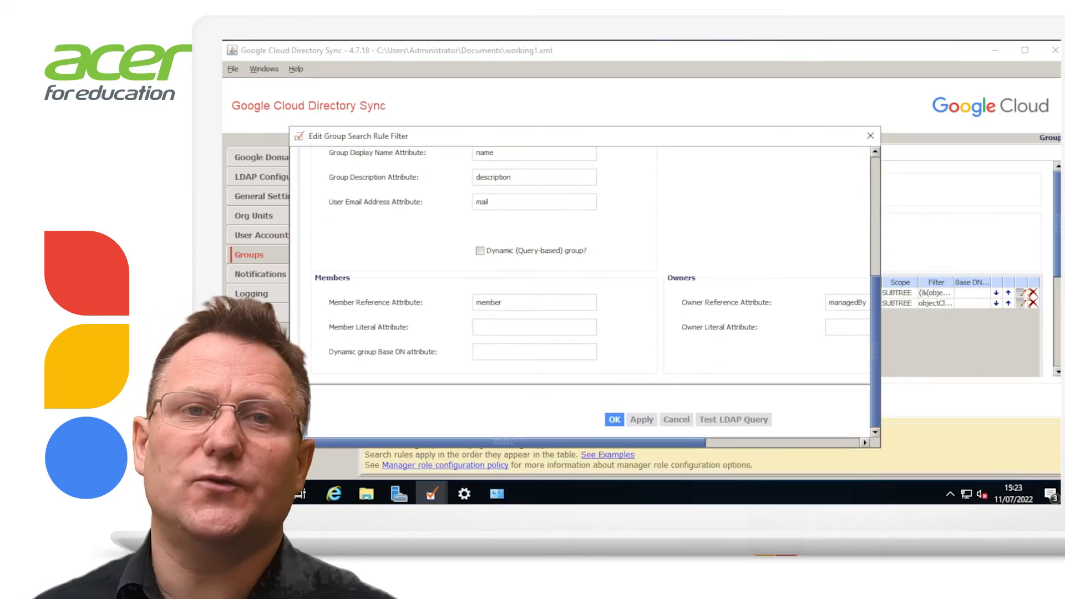
pyautogui.click(733, 420)
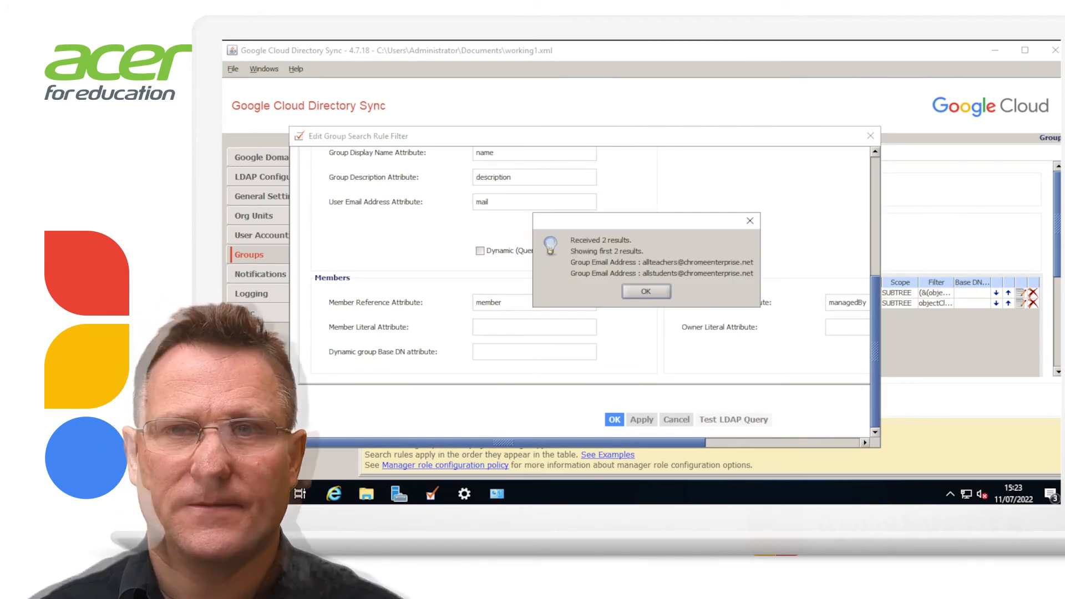
pyautogui.click(647, 292)
pyautogui.click(870, 136)
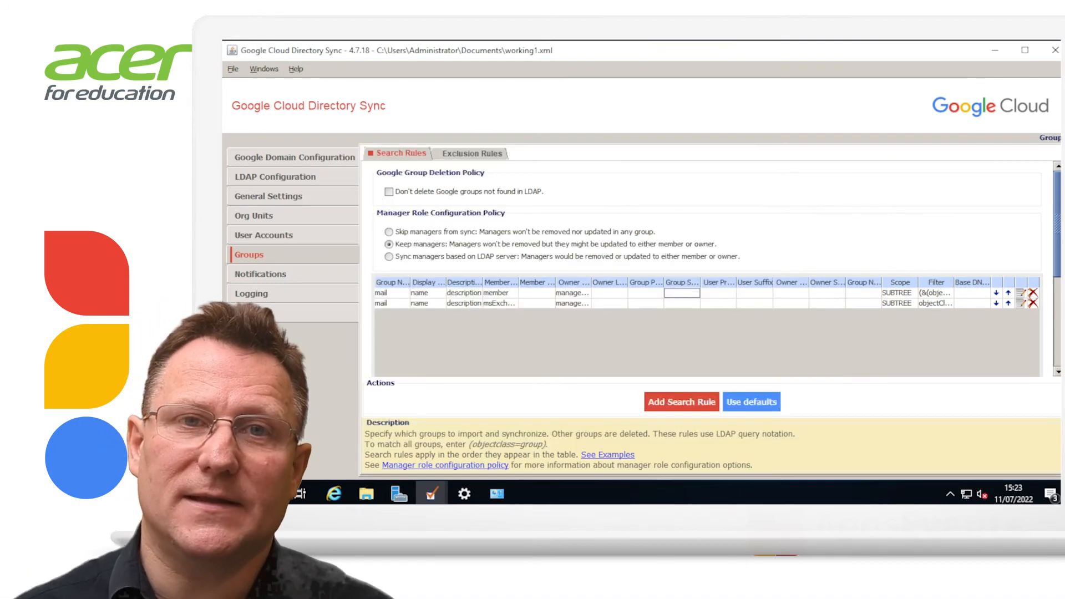
# Review Notifications and Logging settings and the missing notification recipient validation warning
pyautogui.click(261, 274)
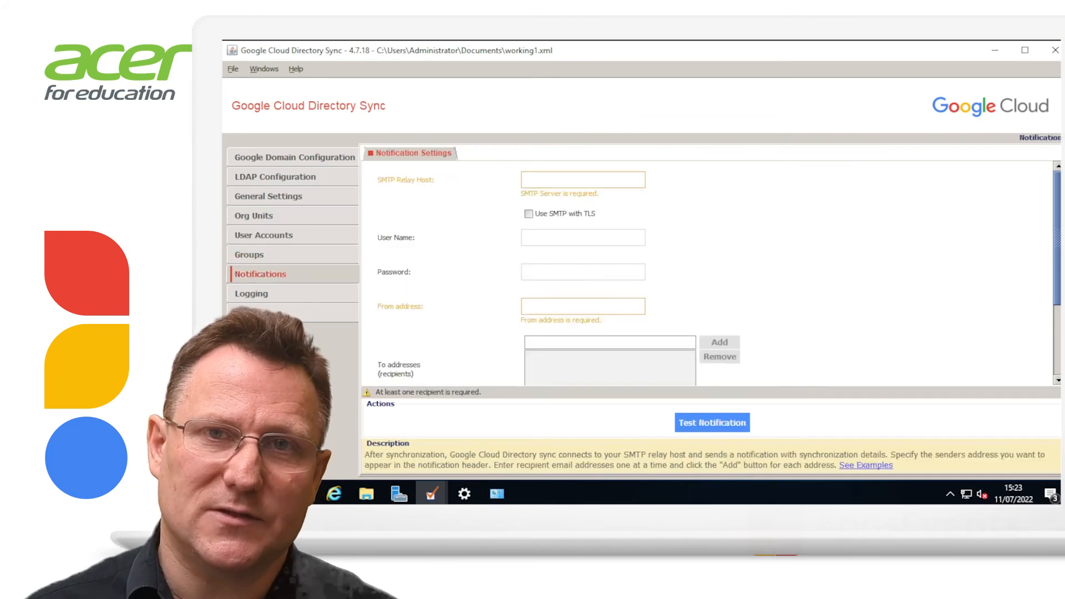
pyautogui.click(251, 294)
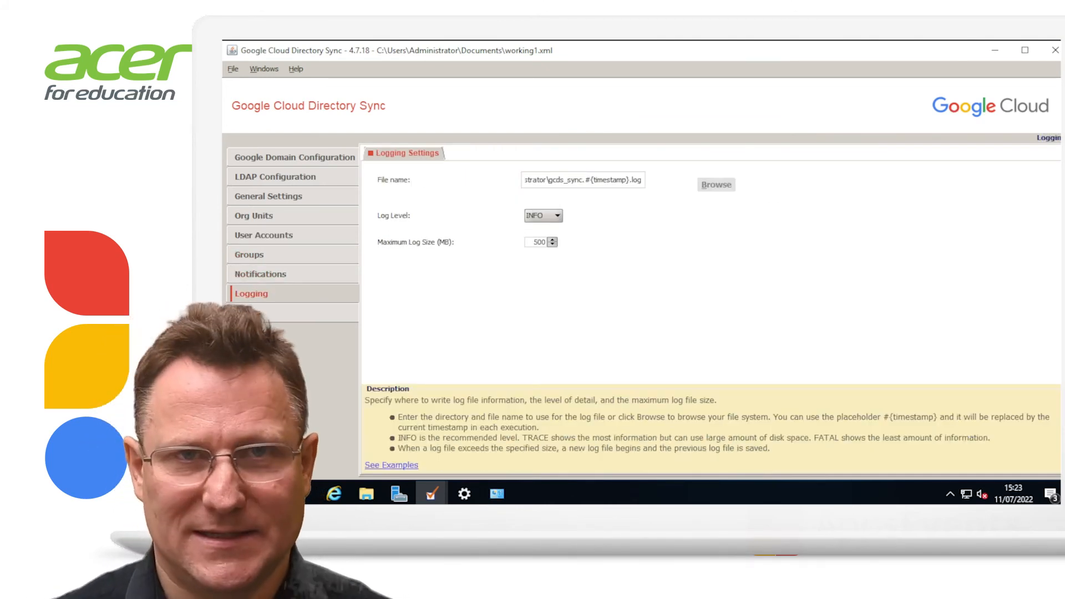
pyautogui.click(244, 314)
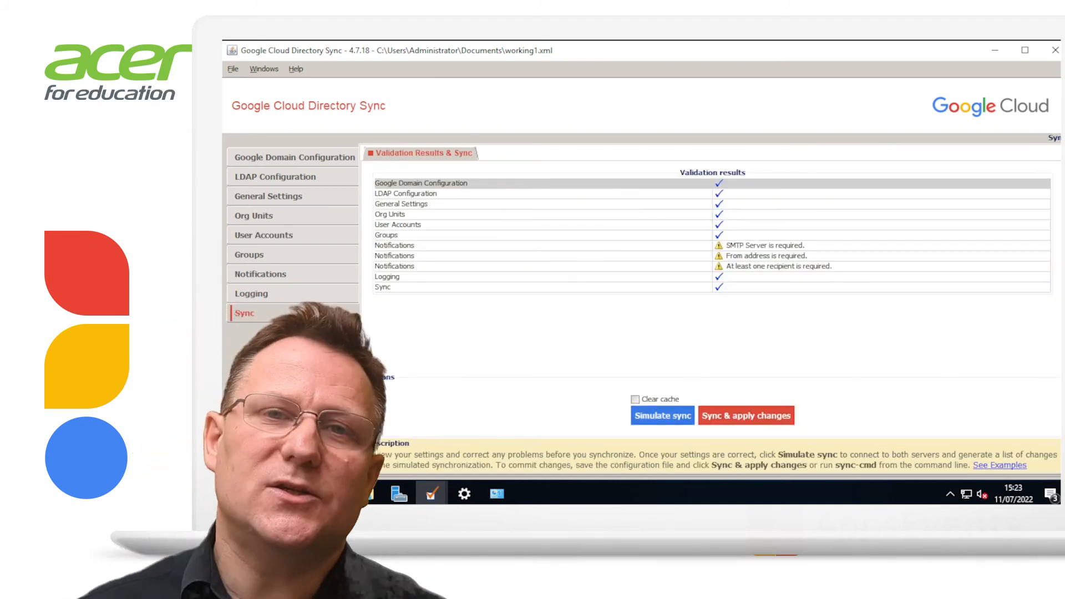
pyautogui.click(394, 266)
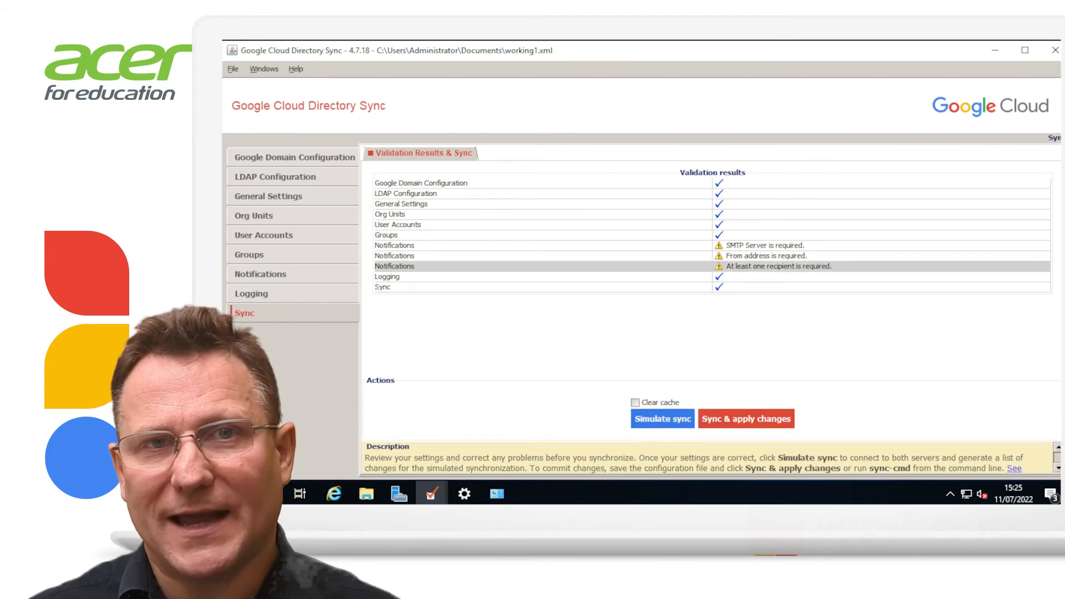
# Run a simulated sync, which flags 66% group deletions exceeding the 5% limit
pyautogui.click(663, 419)
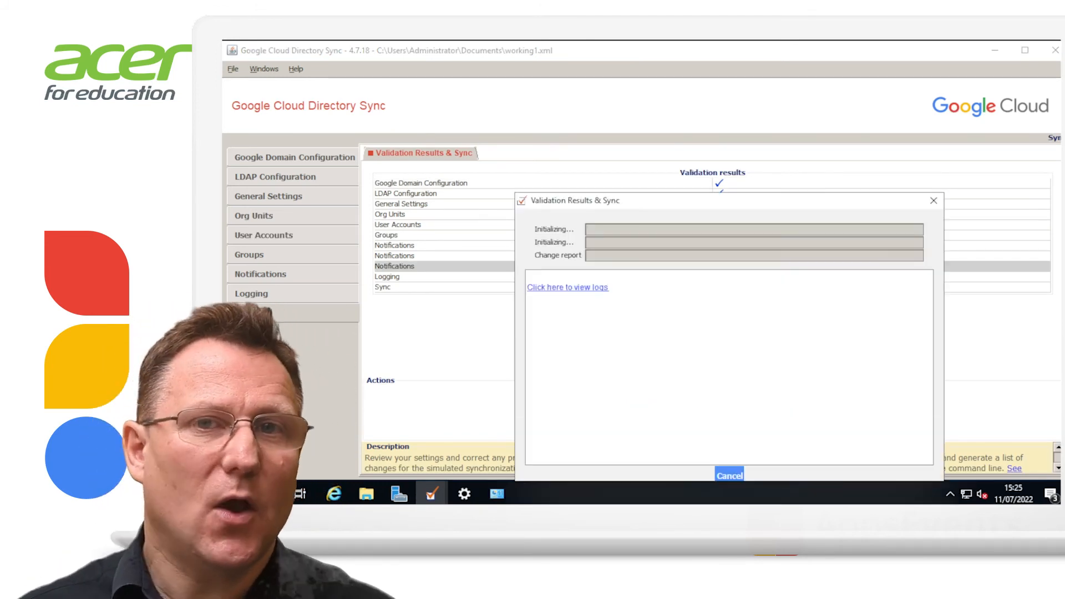
pyautogui.moveTo(713, 205); pyautogui.dragTo(566, 114)
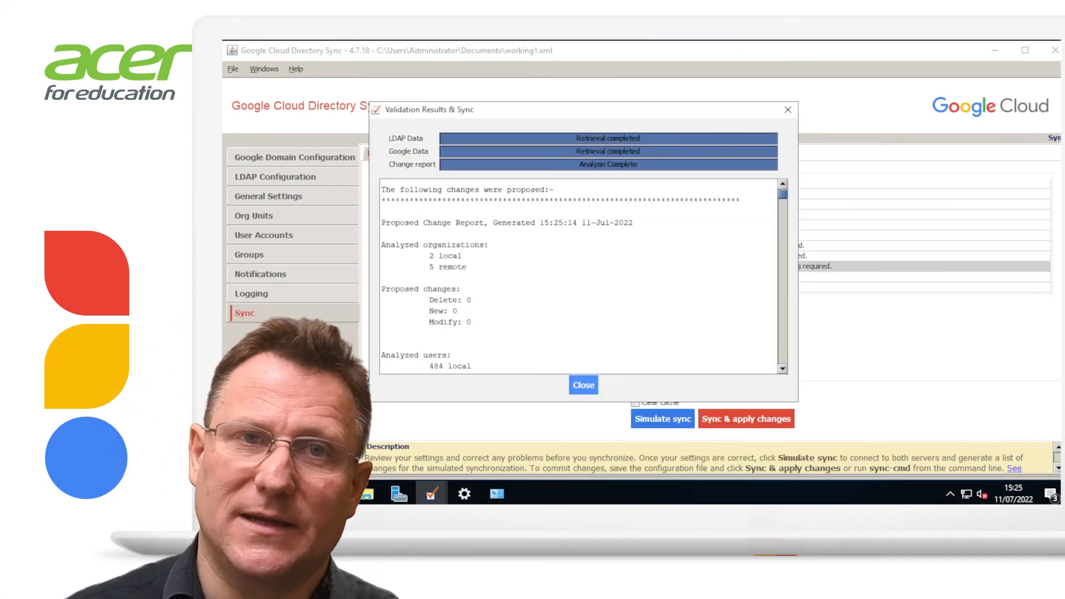
pyautogui.moveTo(782, 193); pyautogui.dragTo(783, 360)
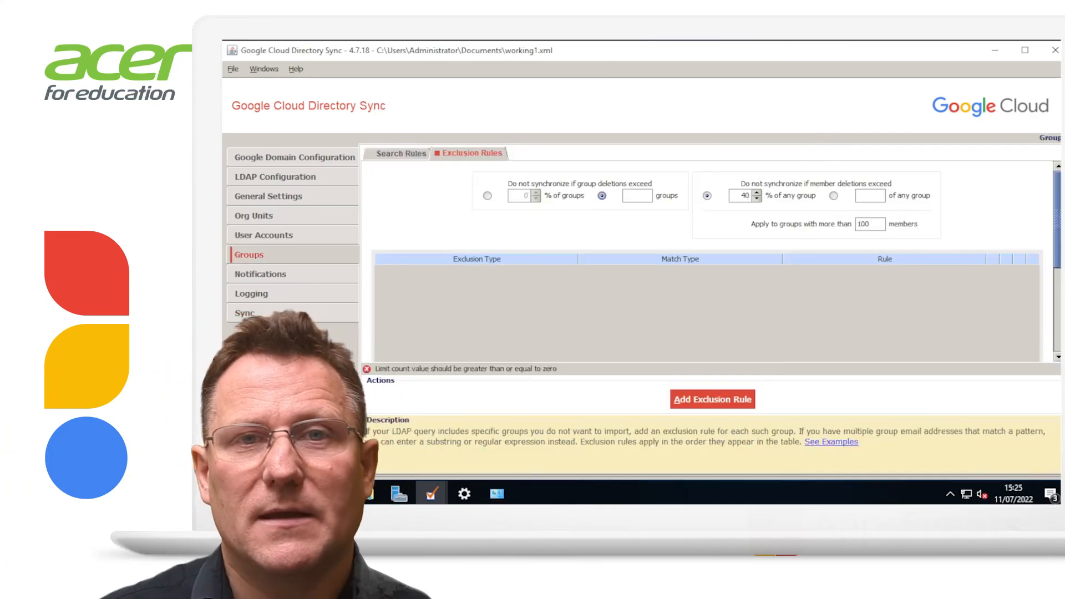
# Allow group deletions up to 66% of groups
pyautogui.click(487, 195)
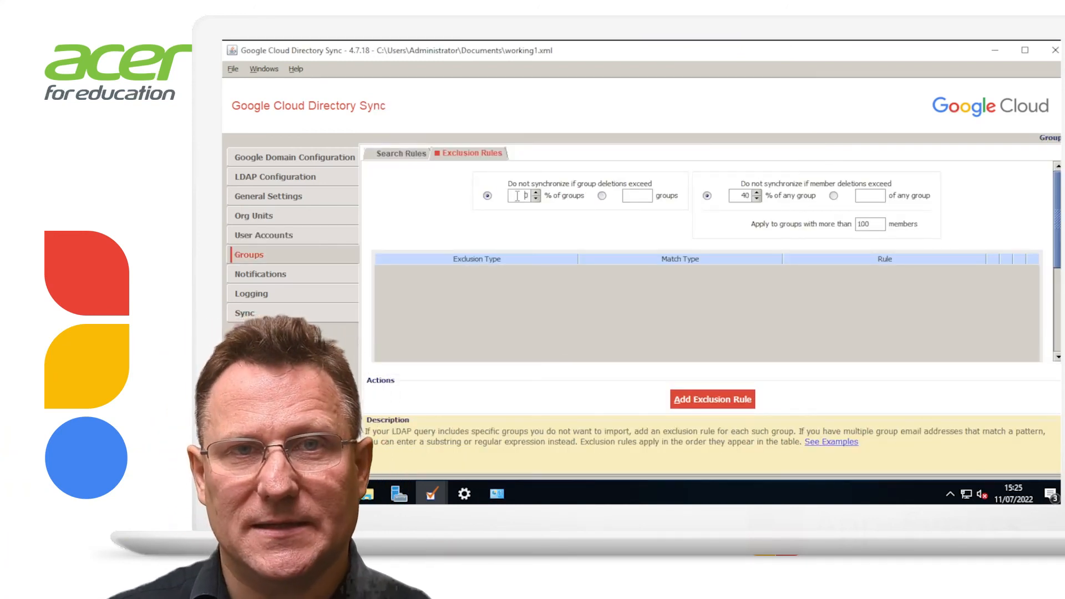
pyautogui.doubleClick(517, 196)
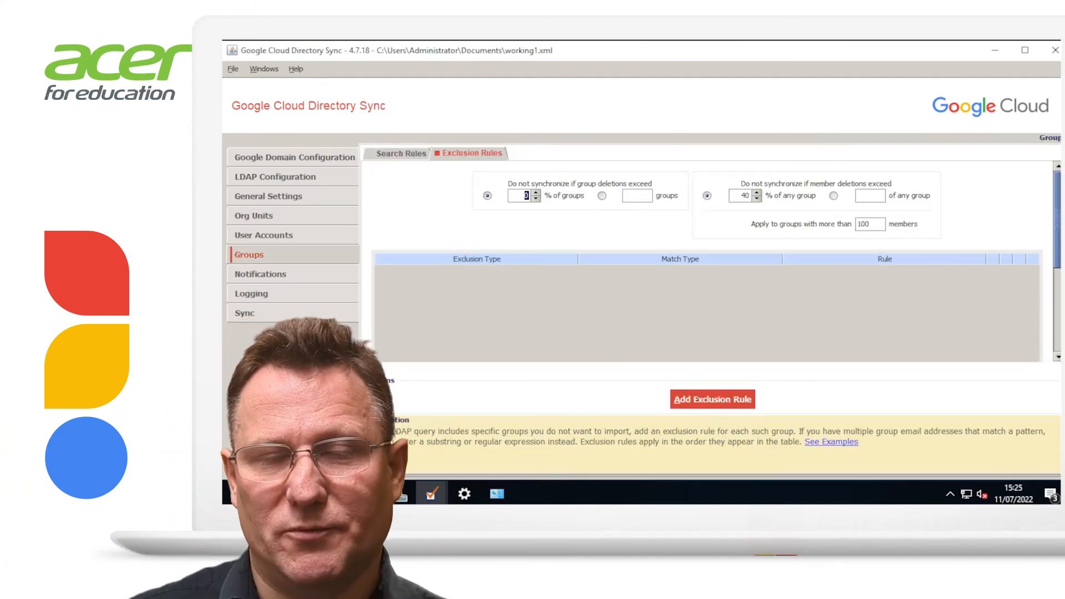
pyautogui.write('66')
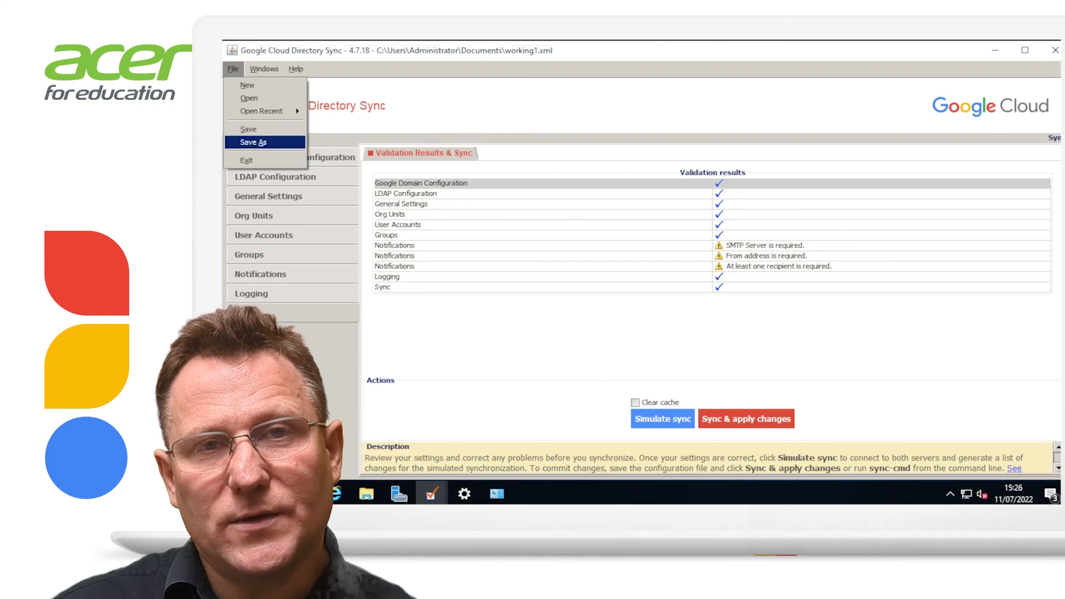
# Re-simulate the sync and save the configuration as GCDSWorking
pyautogui.press('Return')
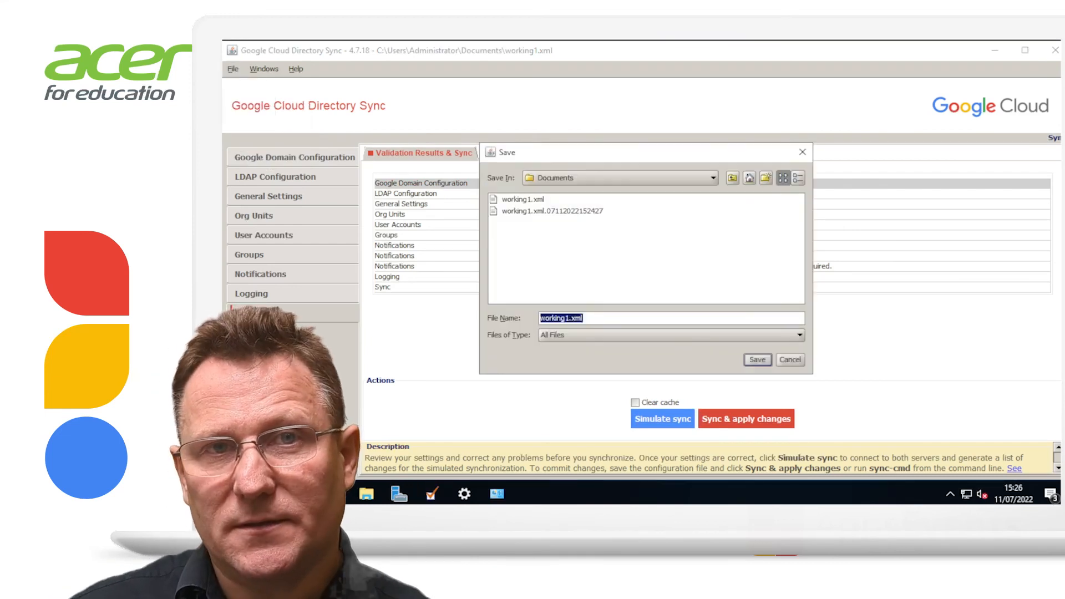
pyautogui.write('GCDSWorki')
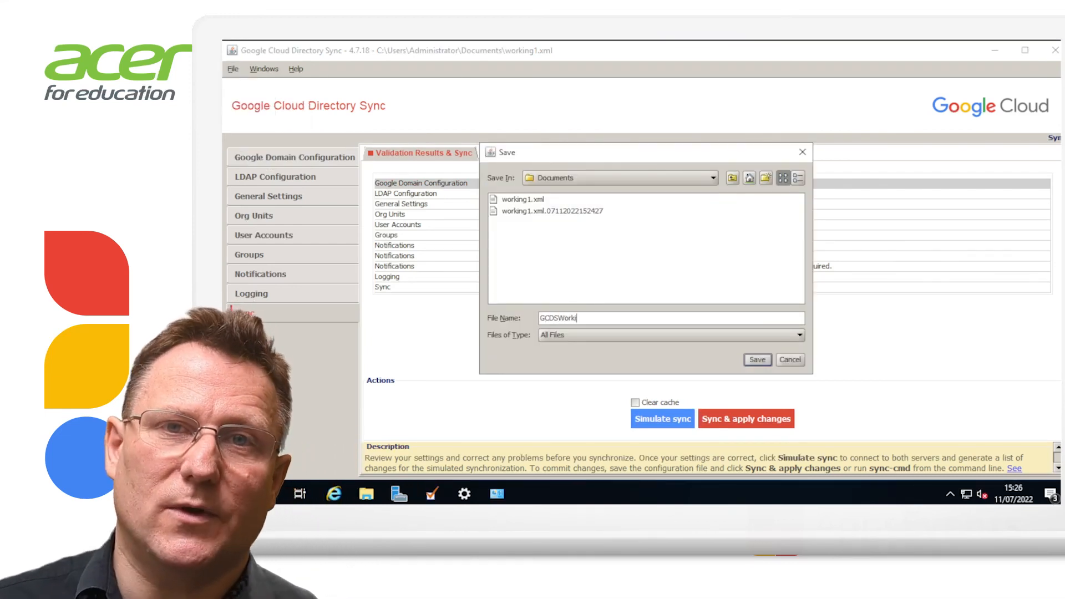
pyautogui.write('ng')
pyautogui.press('Return')
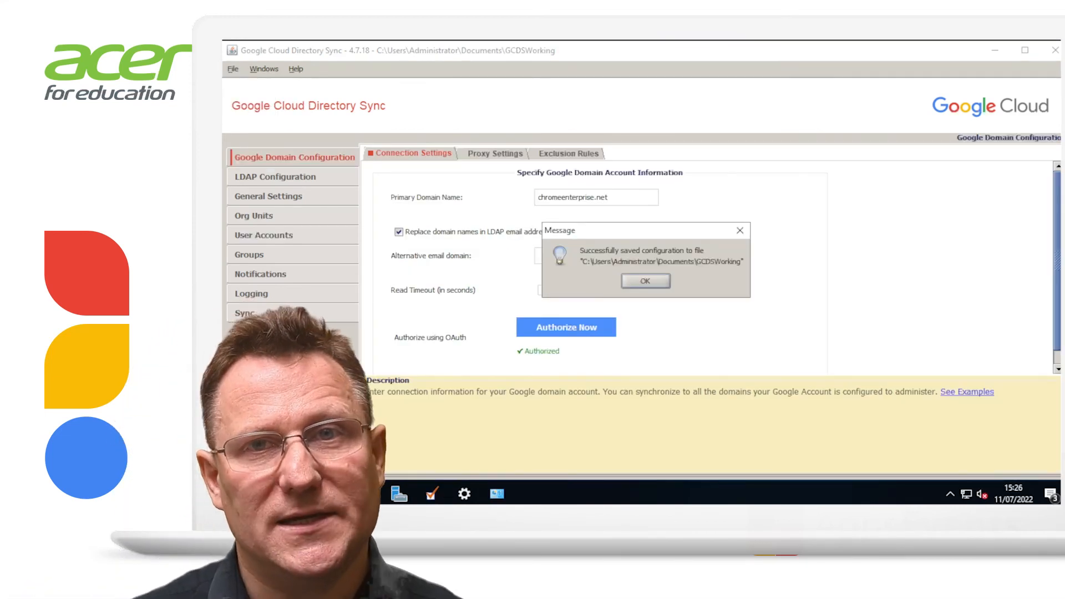
pyautogui.press('Return')
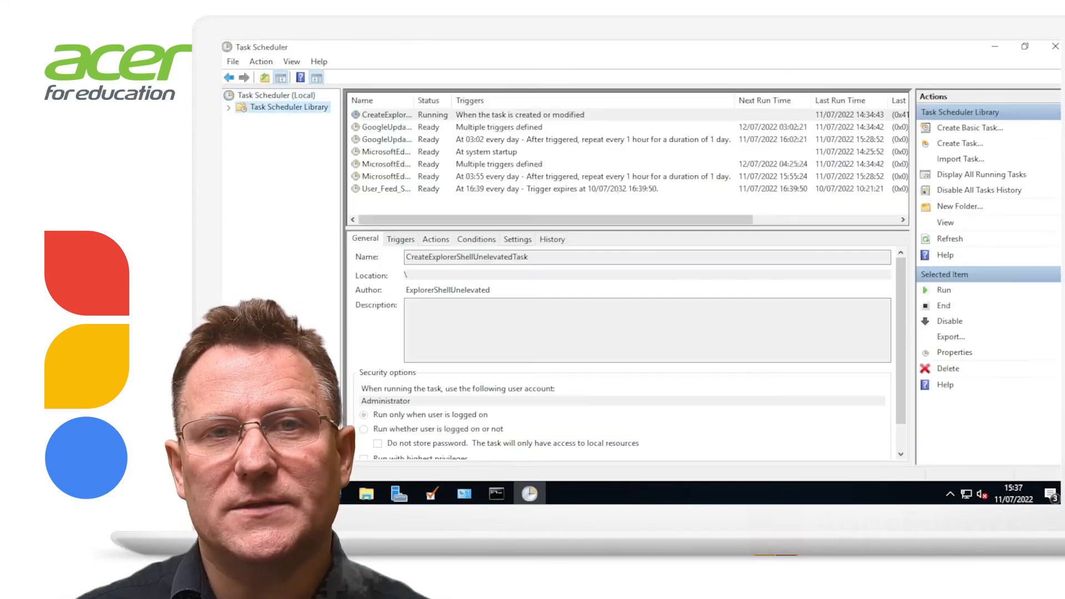
# Create daily task GCDSupdate running sync-cmd with -c C:\Users\Administrator\Documents\GCDSworking.xml
pyautogui.write('GCDSupdate')
pyautogui.press('Return')
pyautogui.press('Return')
pyautogui.press('Return')
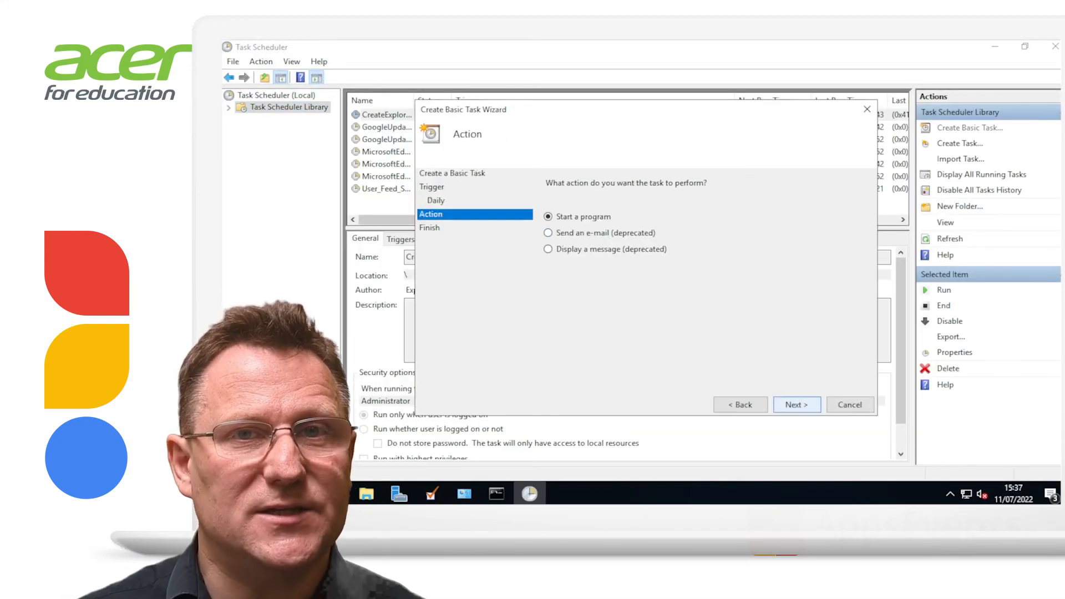
pyautogui.press('Return')
pyautogui.write('C:\\Program Files\\Google Cloud Directory Sync`sync-cmd')
pyautogui.click(836, 224)
pyautogui.write('-c C')
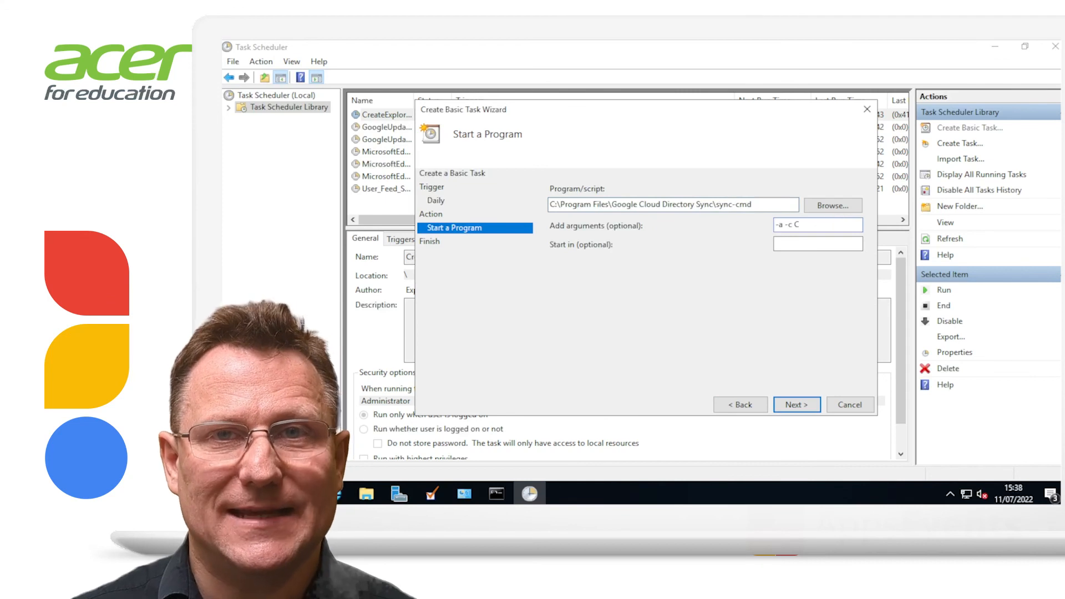
pyautogui.write(':\\Users\\Administrator\\Documents\\GCDSworking.xml')
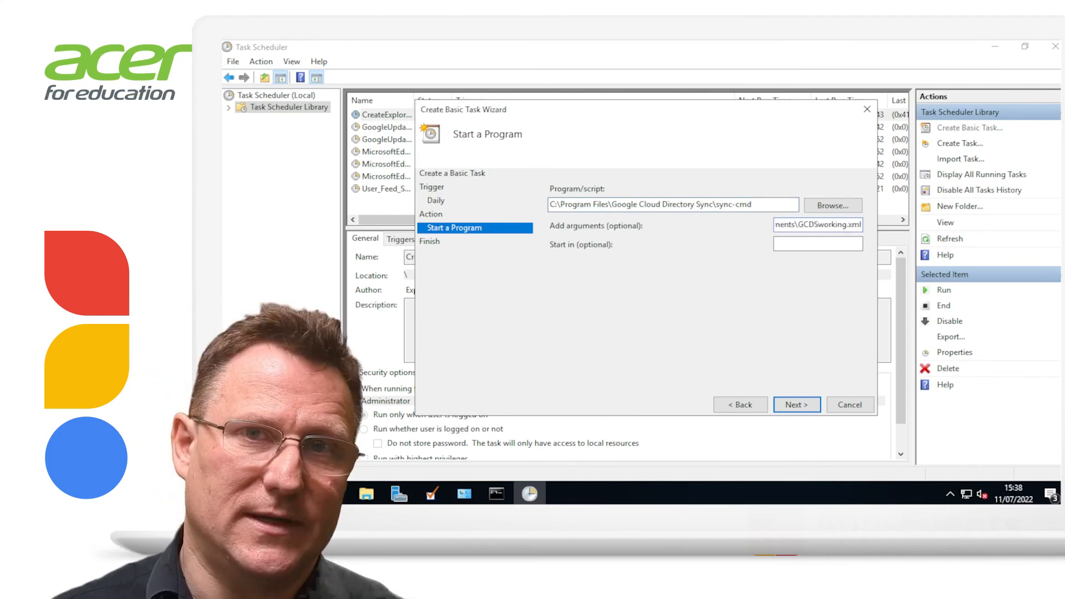
pyautogui.press('Return')
pyautogui.press('Return')
pyautogui.press('Return')
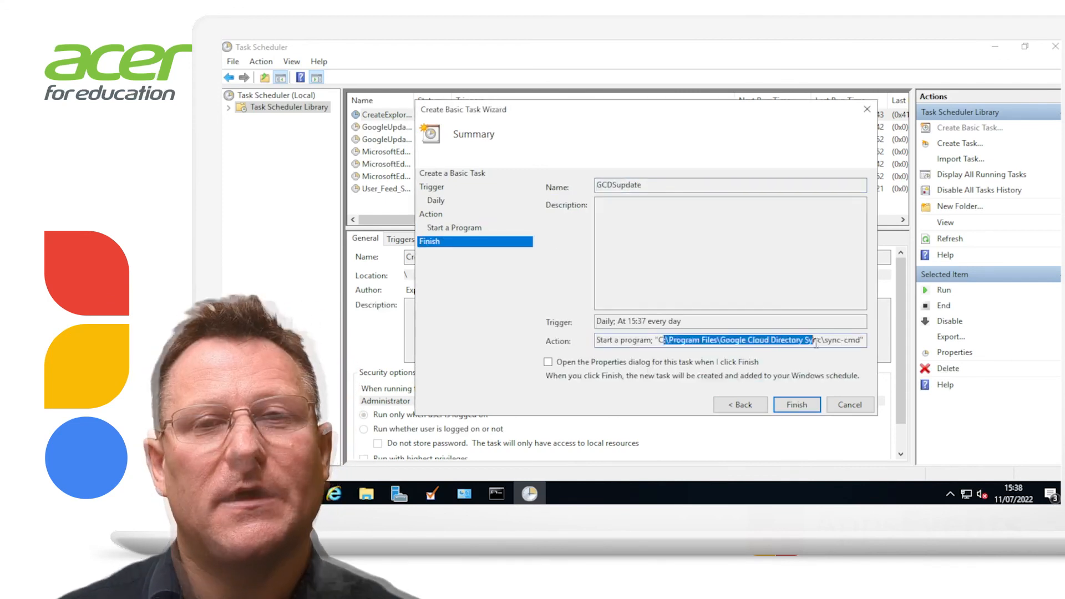
pyautogui.press('Return')
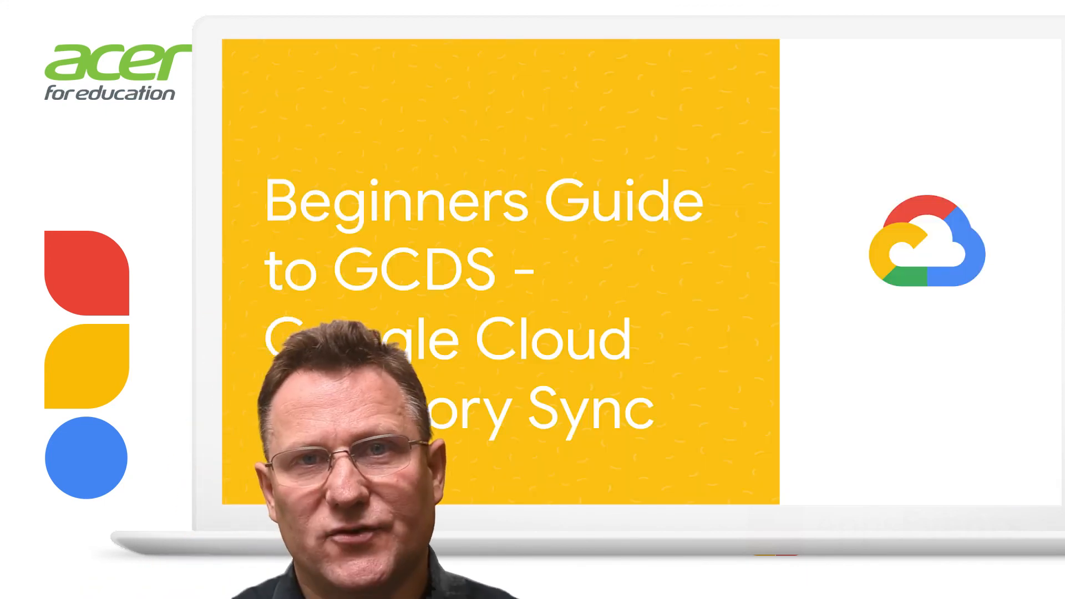